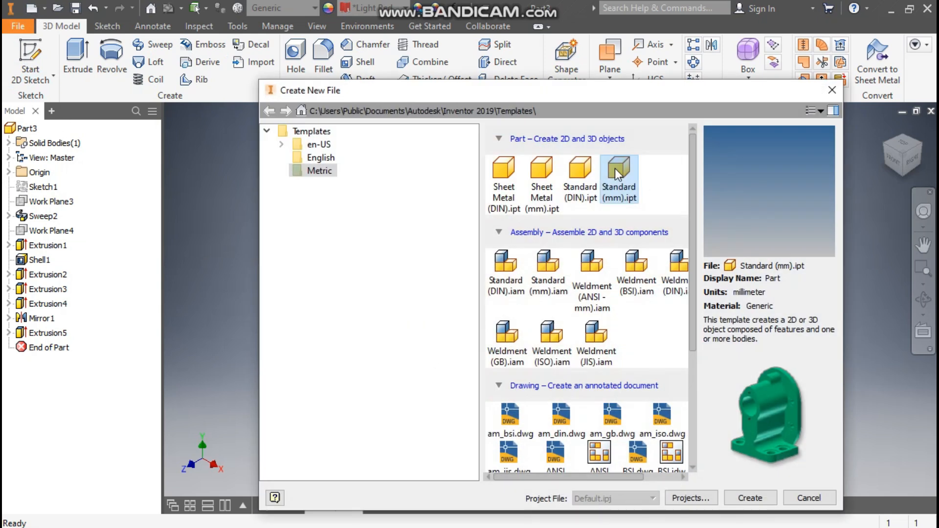
Create a new Standard (mm) part and start a 2D sketch on the front origin plane.
click(749, 498)
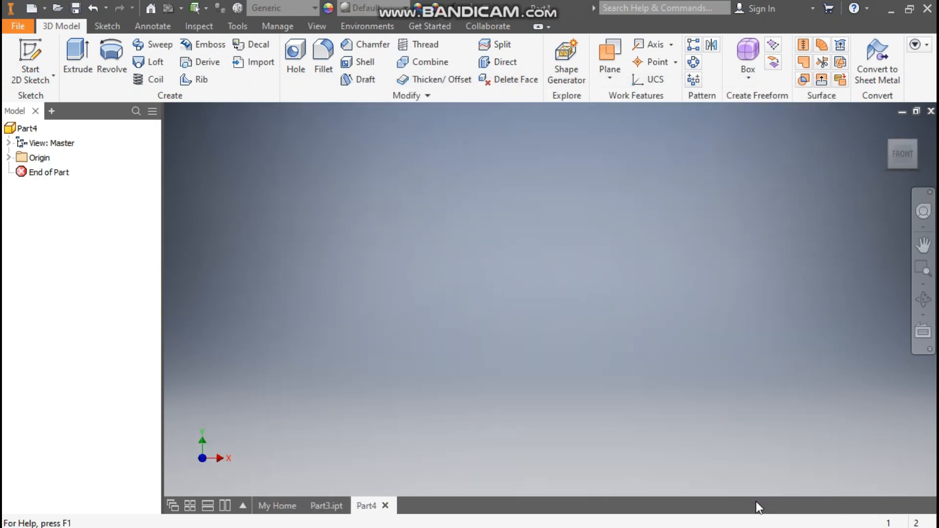
click(38, 53)
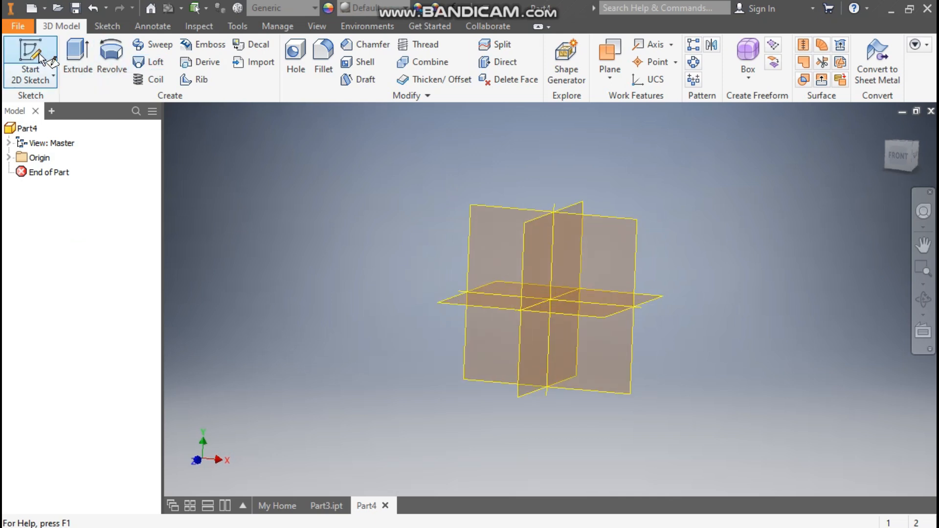
click(493, 177)
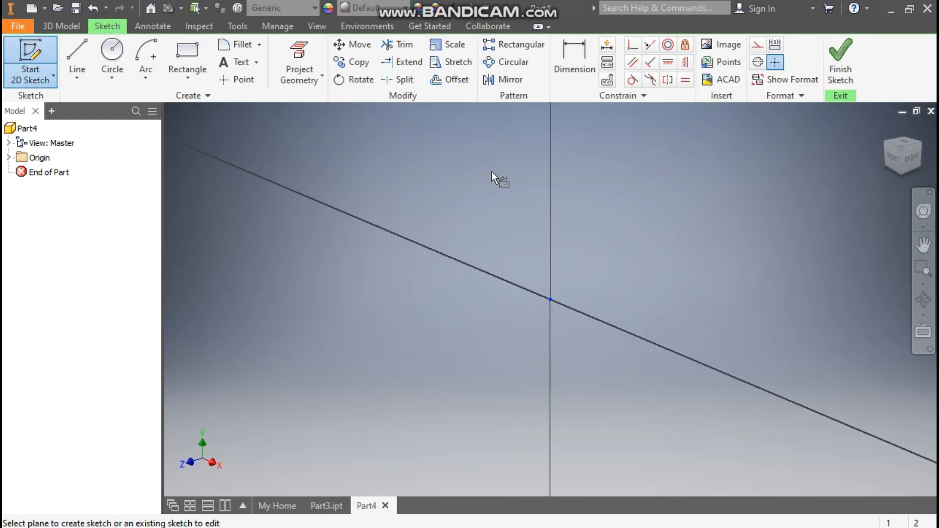
key(F2)
drag(464, 184, 480, 204)
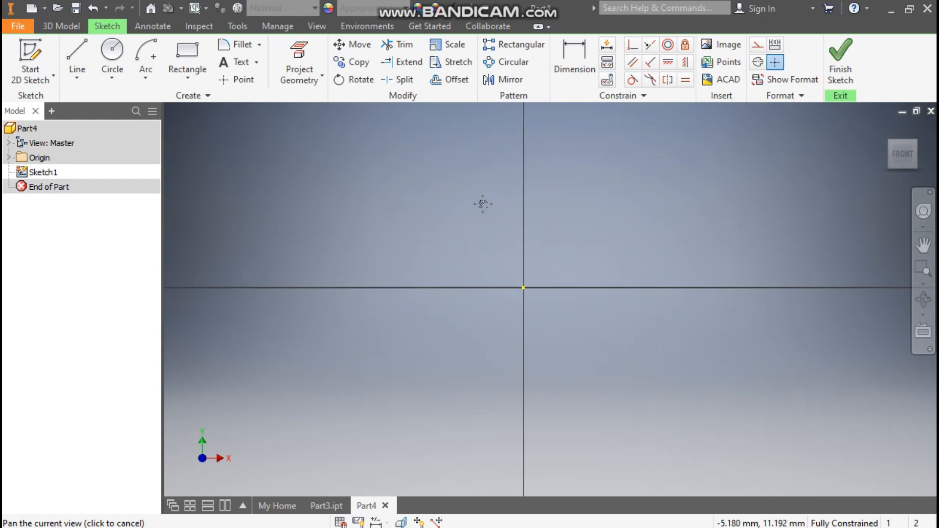
Draw a centre-point arc from the origin, a half circle below the horizontal axis, radius about 28 mm.
click(143, 78)
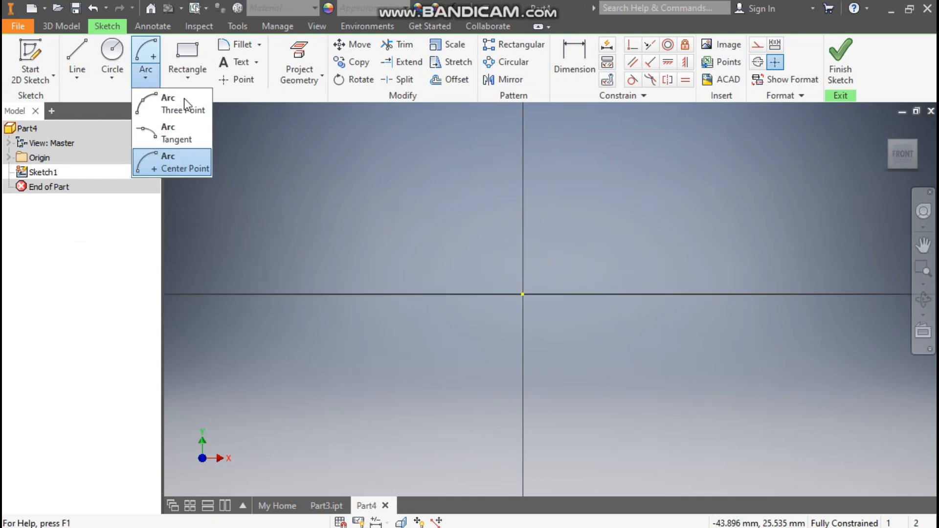
click(178, 163)
click(522, 294)
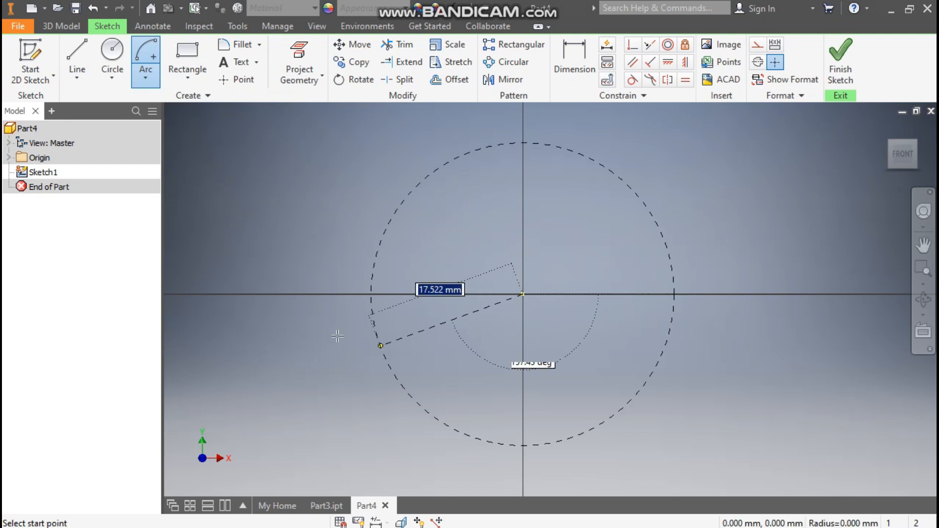
click(296, 294)
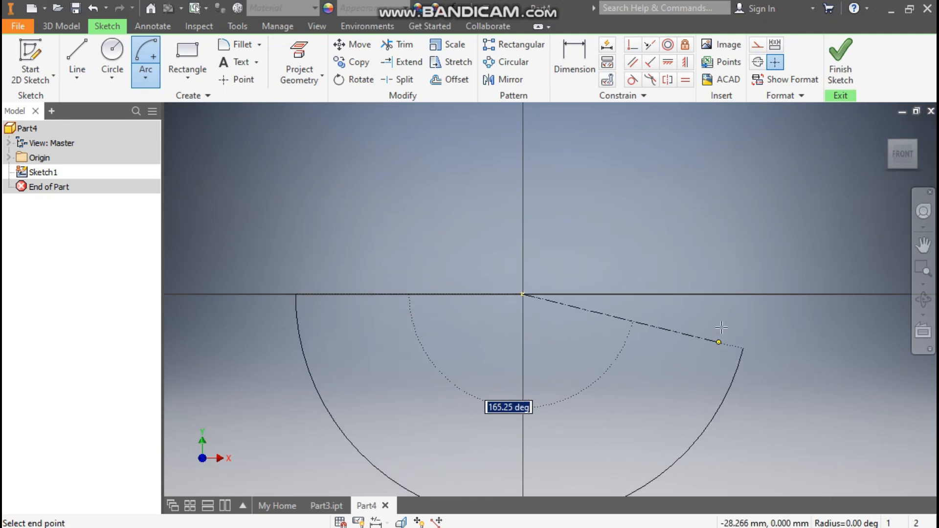
click(738, 294)
Dimension the arc's radius as 140 mm.
scroll(612, 201, down, 3)
scroll(593, 214, up, 2)
click(585, 73)
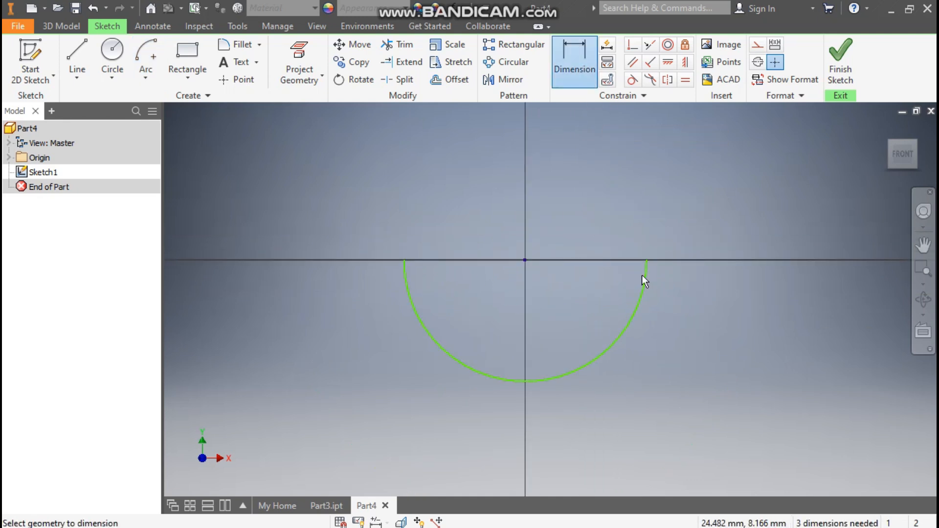
click(620, 333)
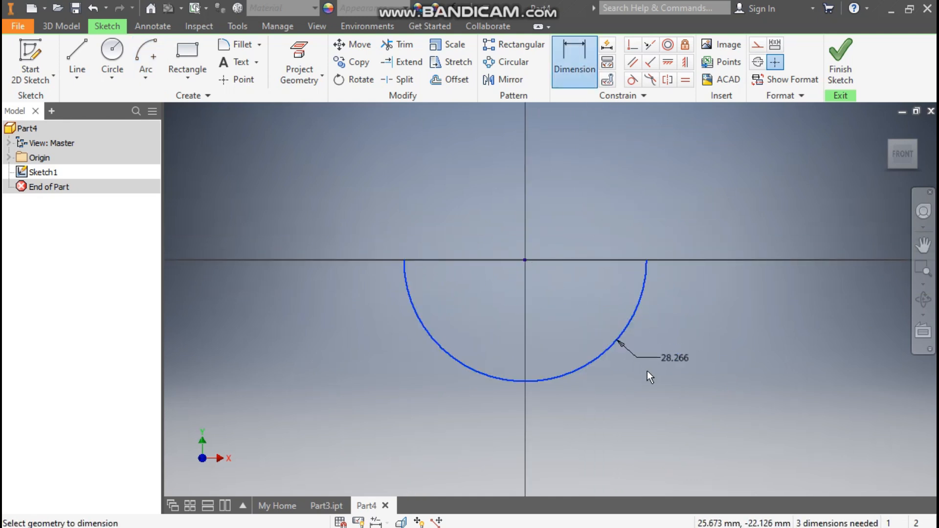
click(647, 372)
text(140)
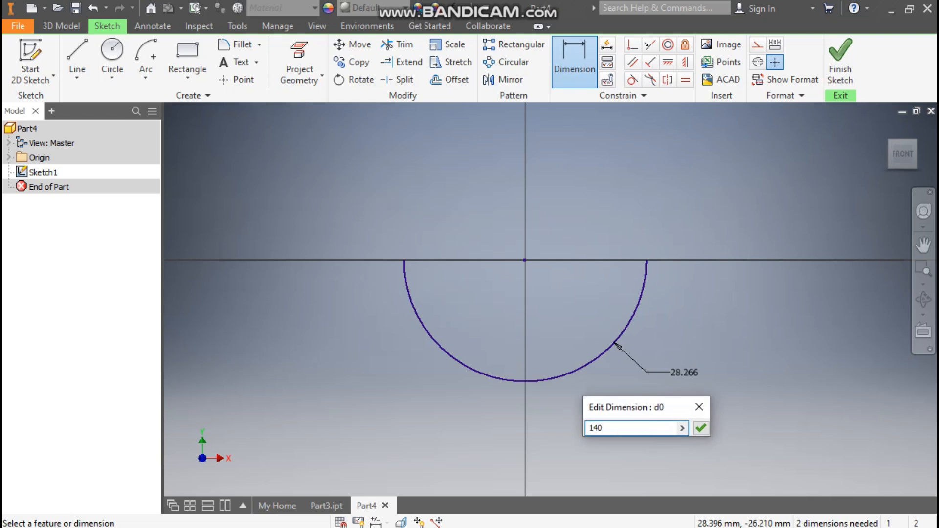
key(Return)
Constrain both arc endpoints horizontal with the arc's centre point.
scroll(465, 218, down, 2)
scroll(465, 219, down, 4)
middle_drag(472, 236, 484, 253)
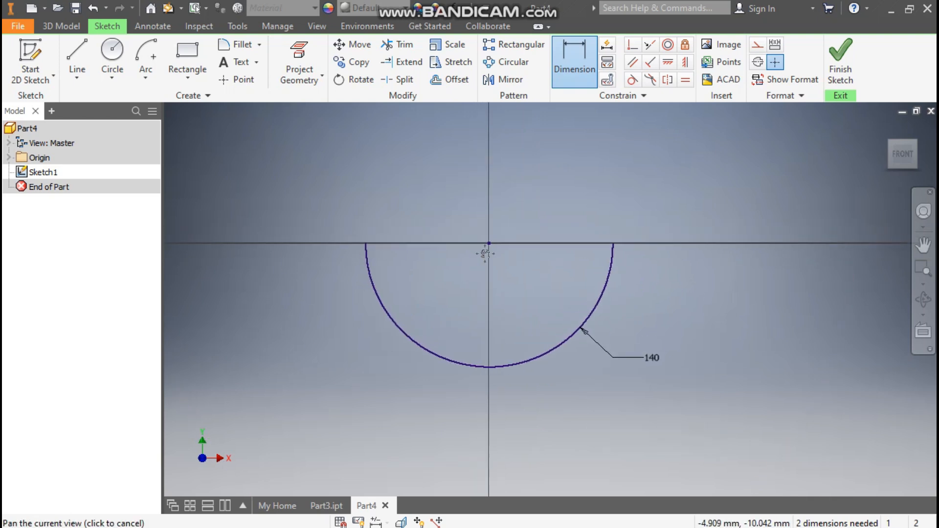
click(667, 63)
click(489, 243)
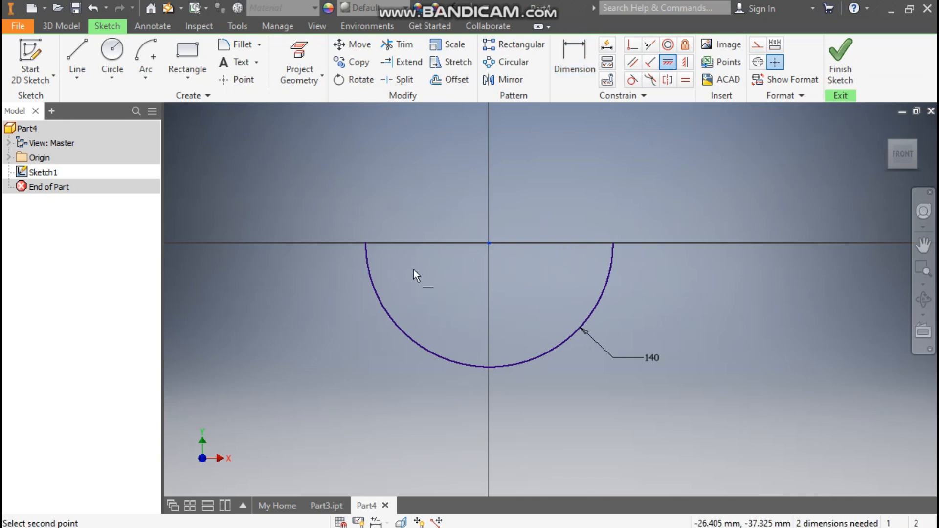
click(366, 244)
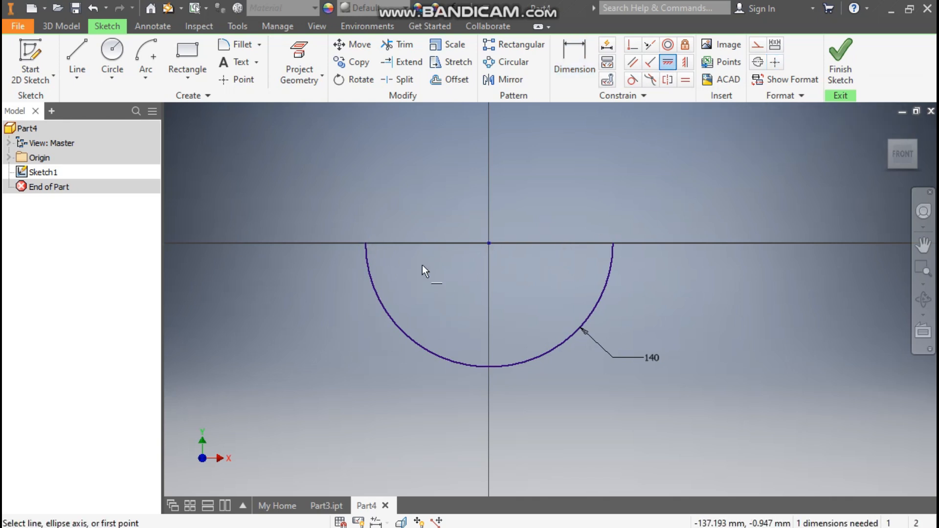
click(489, 243)
click(613, 244)
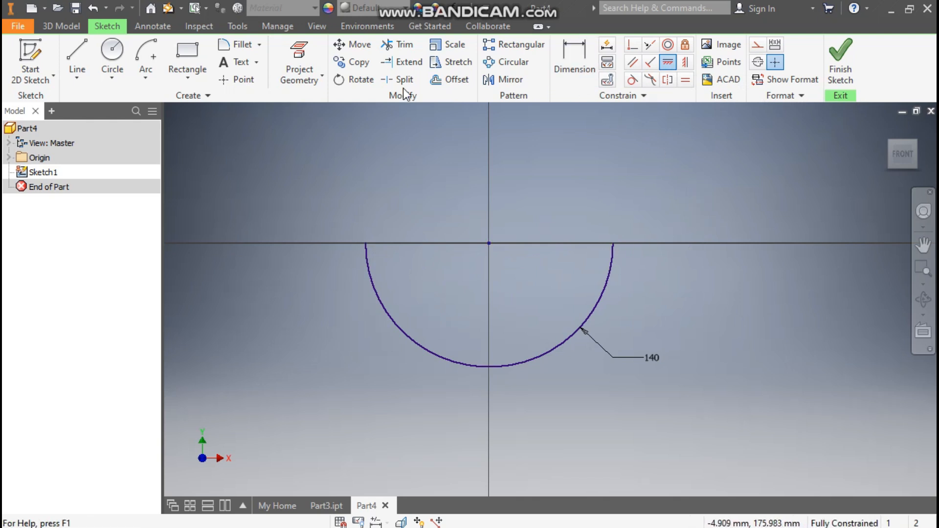
Draw two vertical lines rising from both arc endpoints, each about 100 mm long.
click(77, 51)
click(366, 243)
click(366, 158)
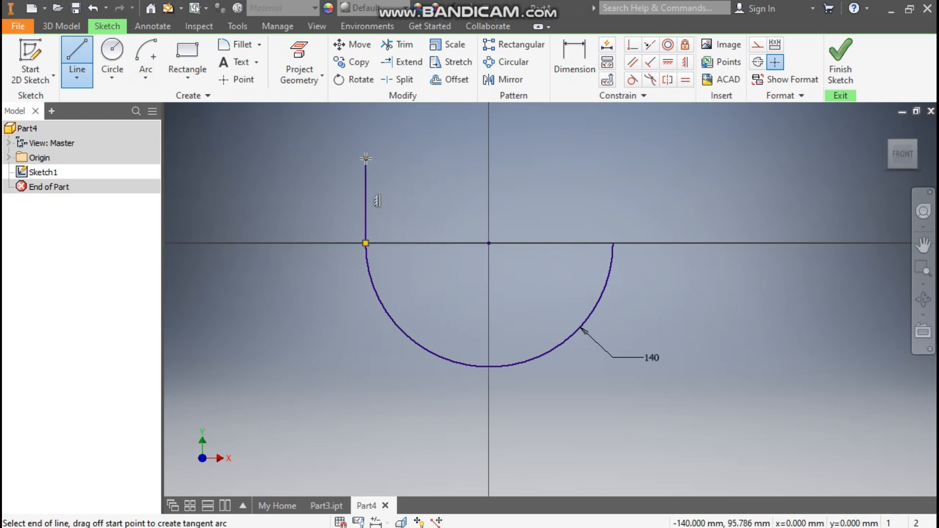
click(613, 243)
click(612, 154)
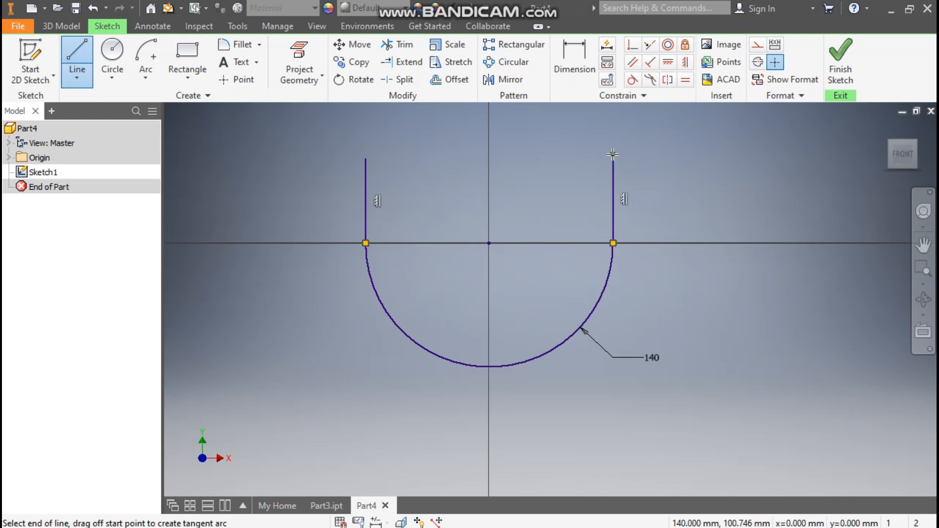
click(613, 154)
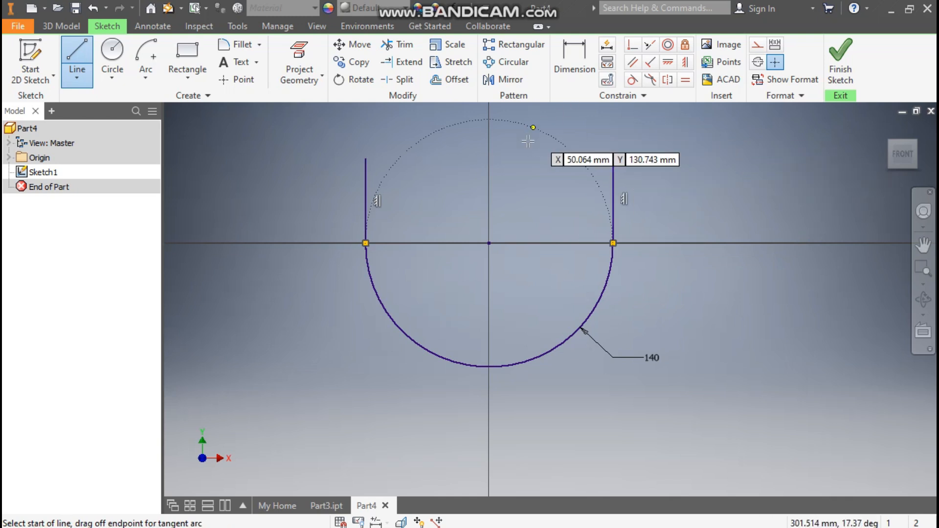
Dimension the right vertical line's length as 46 mm.
click(577, 58)
click(613, 185)
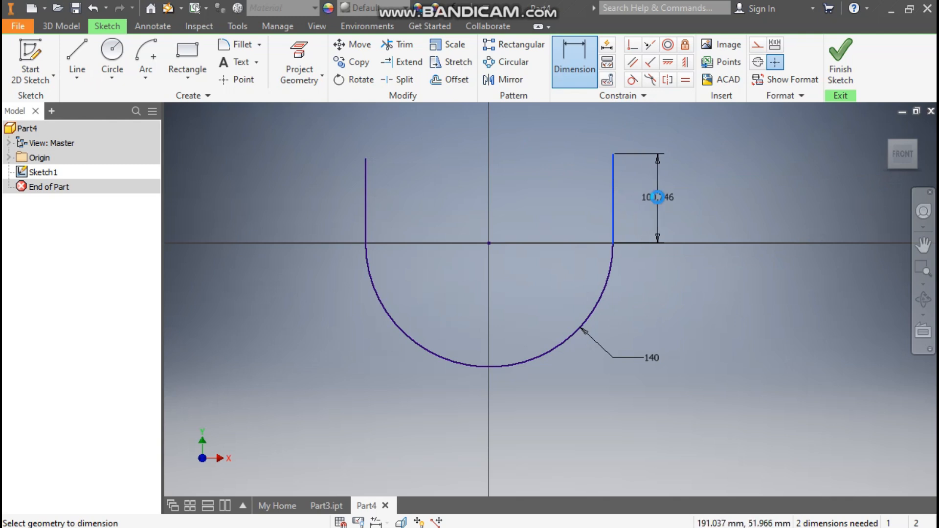
click(658, 196)
text(46)
key(Return)
key(Escape)
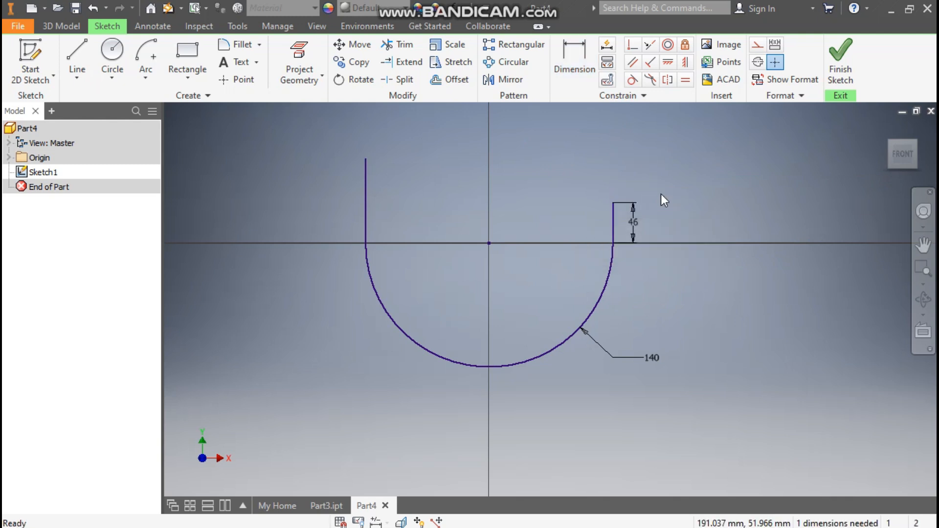
Apply an equal constraint between the two vertical lines.
click(686, 83)
click(614, 213)
click(366, 200)
click(367, 201)
click(611, 215)
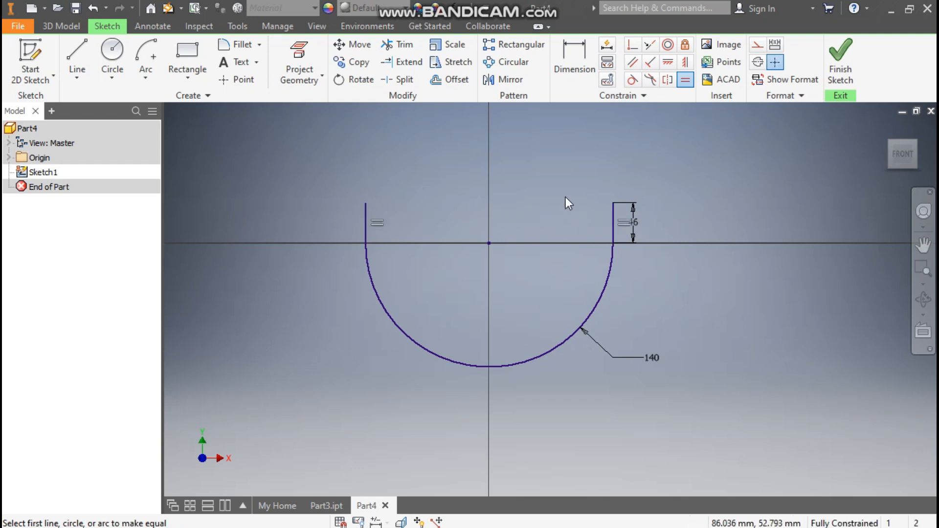
key(Escape)
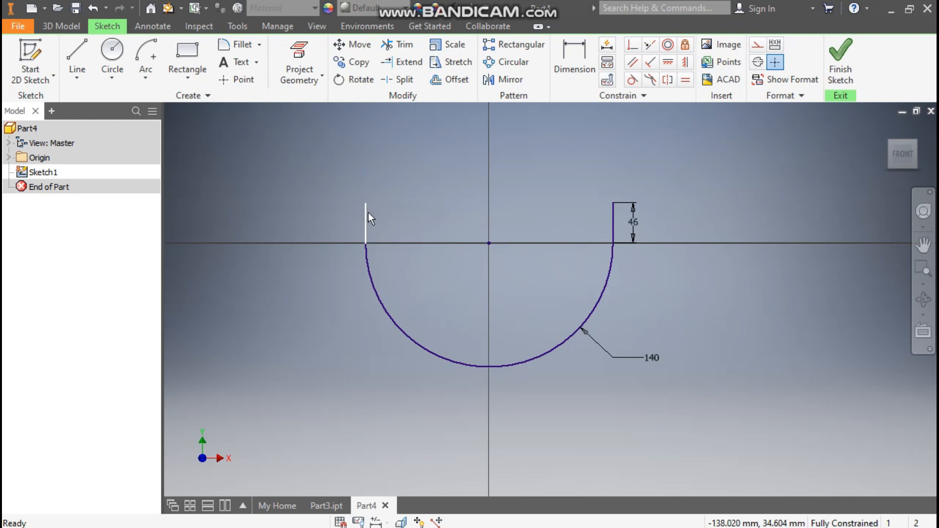
Change the vertical line's dimension to 100 mm.
double_click(634, 223)
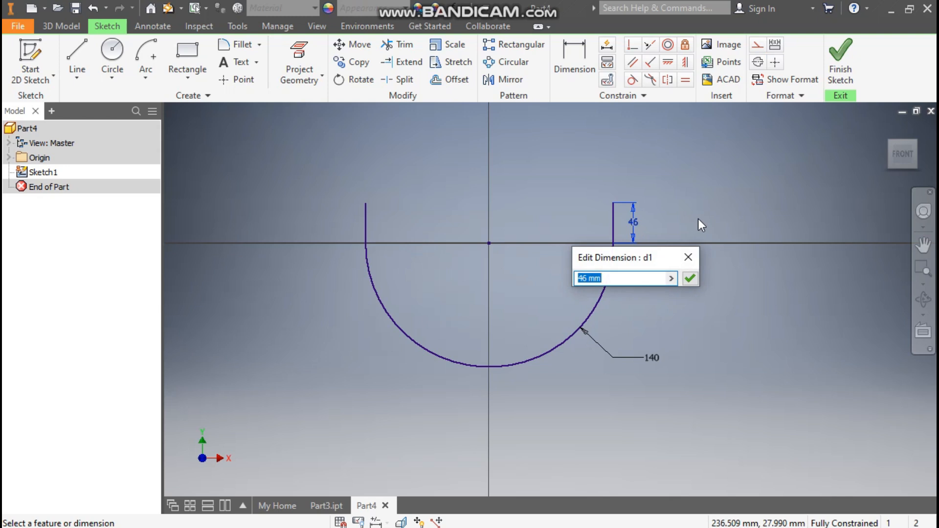
text(100)
key(Return)
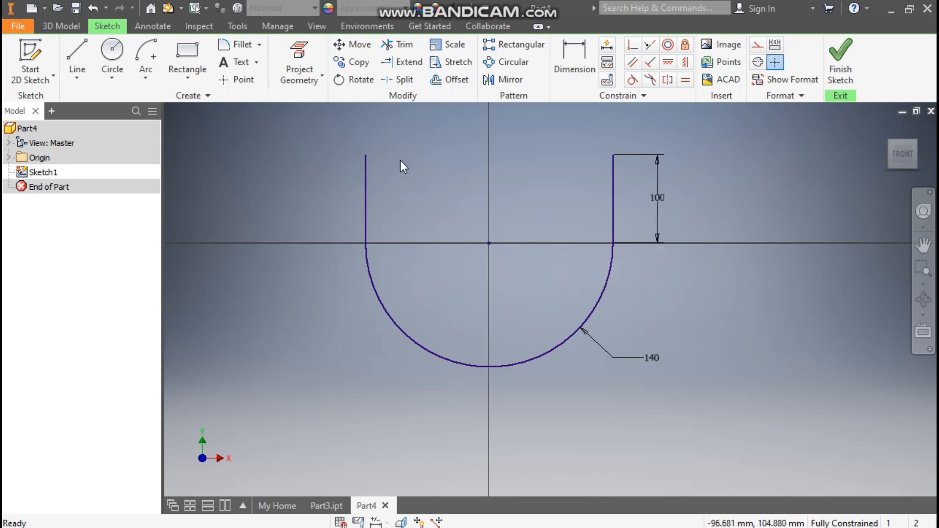
Change the vertical line's dimension to 46 mm.
double_click(664, 198)
text(46)
key(Return)
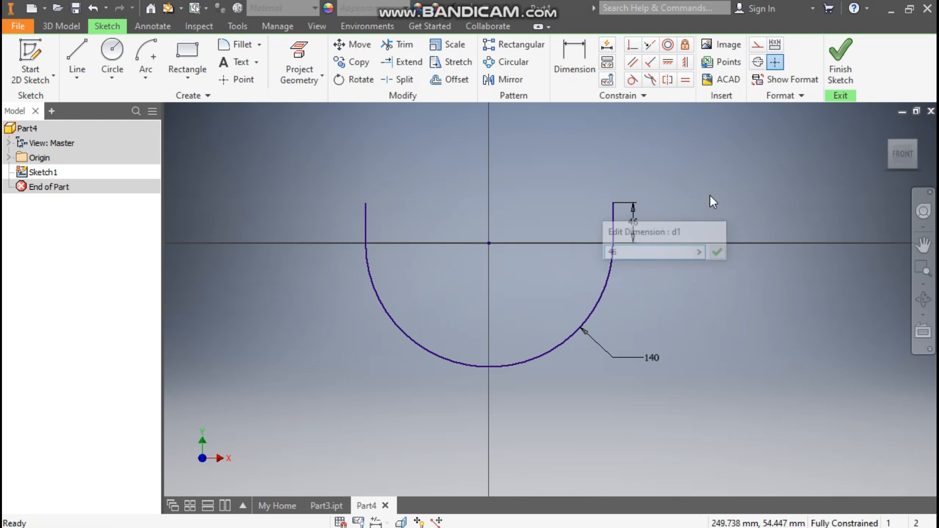
Finish the sketch and create a work plane normal to the right line through its top endpoint.
click(841, 64)
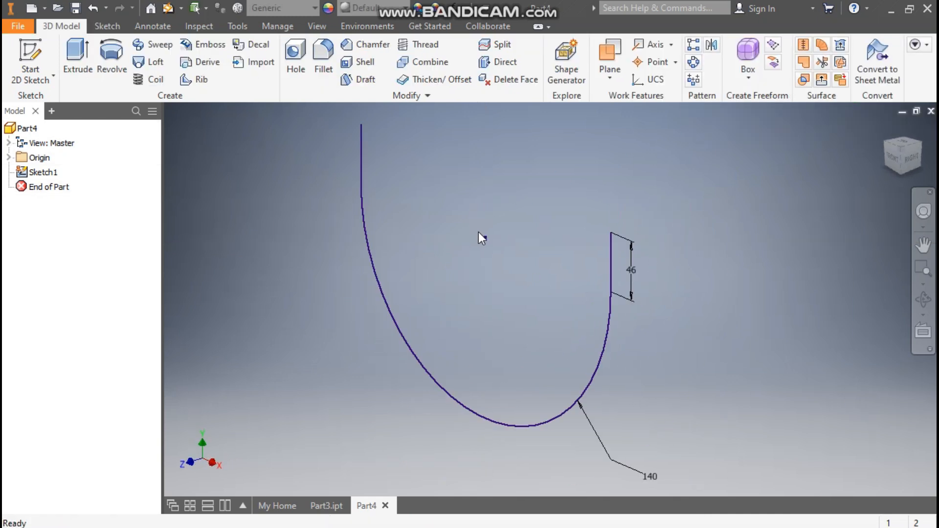
click(612, 52)
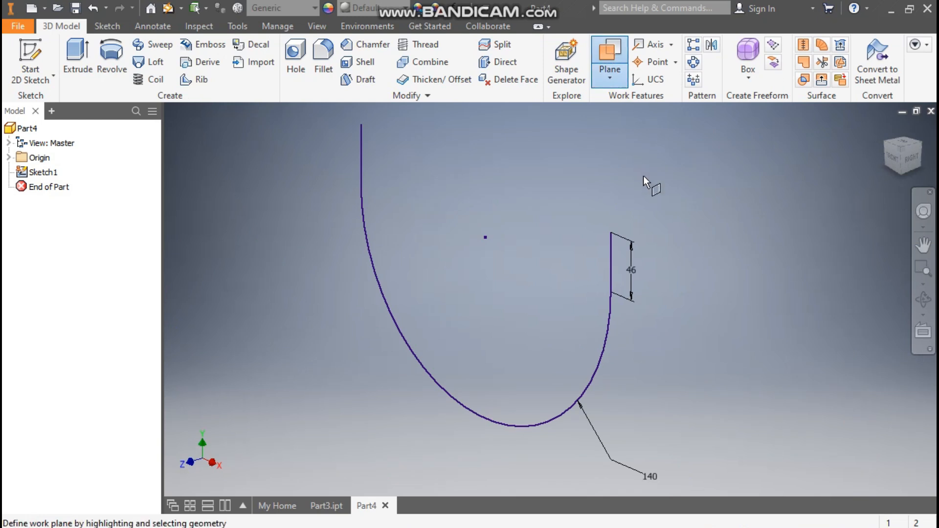
click(612, 231)
click(612, 248)
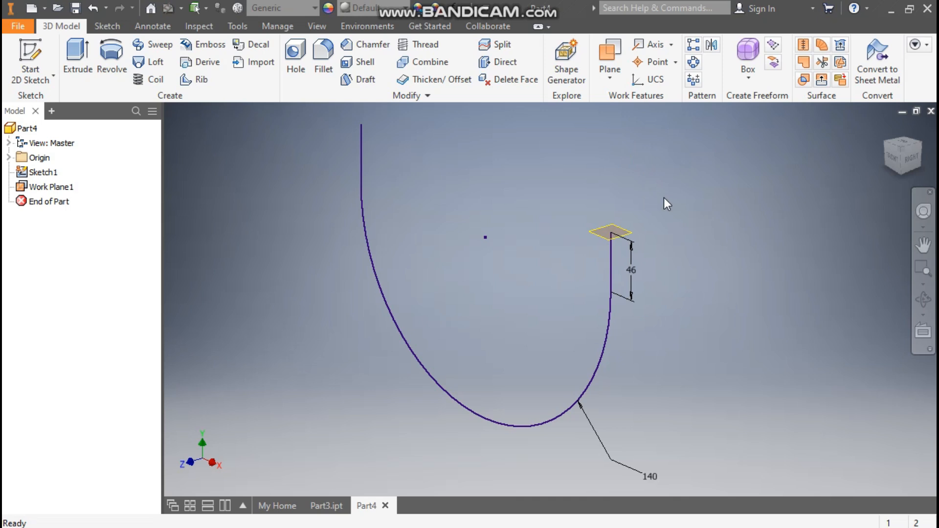
Start a sketch on the new work plane and project the line's top endpoint into it.
click(627, 232)
click(640, 223)
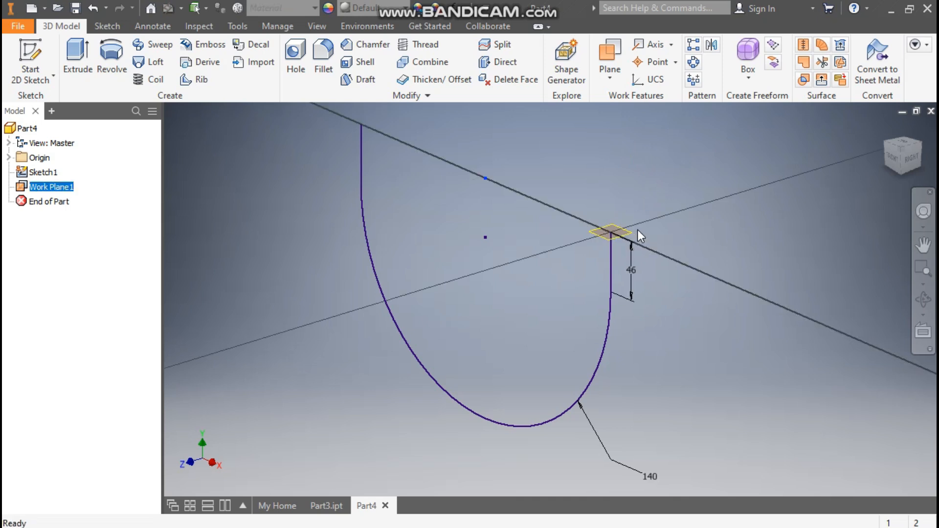
click(888, 128)
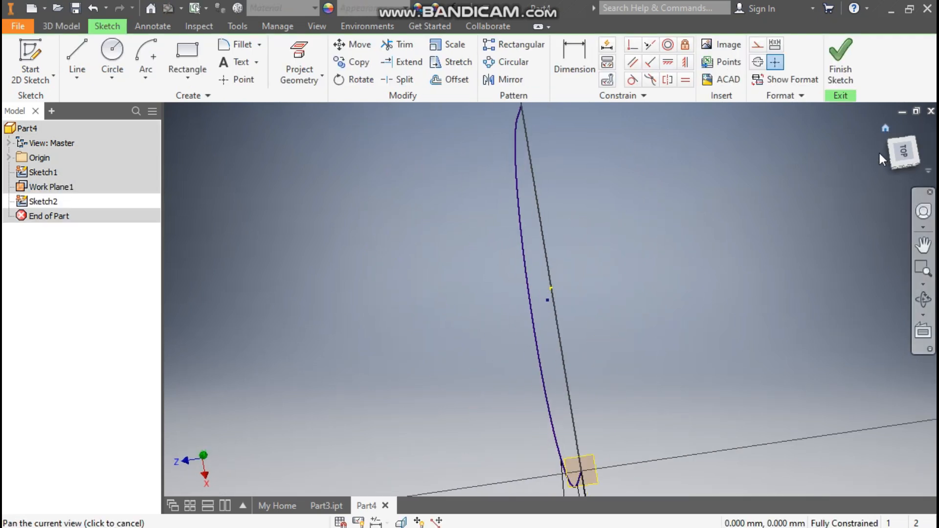
click(299, 52)
click(654, 266)
Draw a 120 mm diameter circle centred on the projected endpoint and finish the sketch.
click(112, 54)
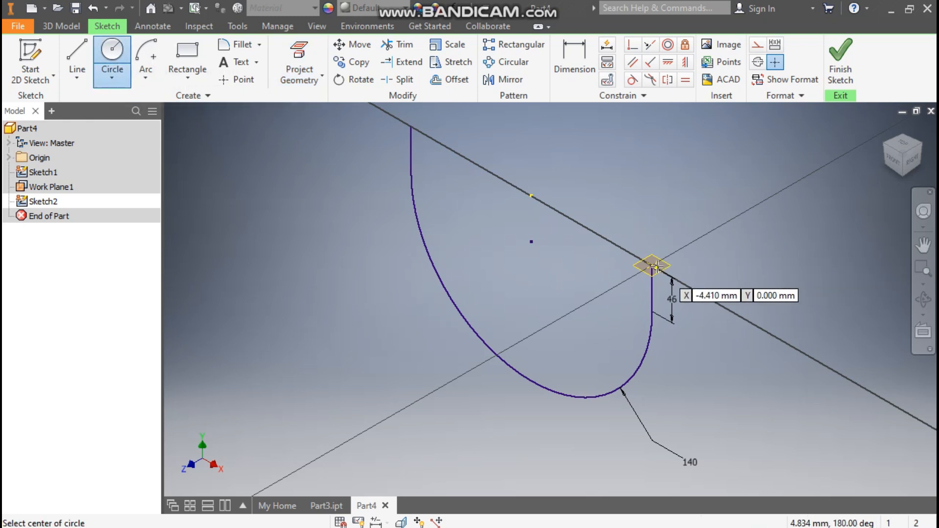
click(652, 266)
text(120)
key(Return)
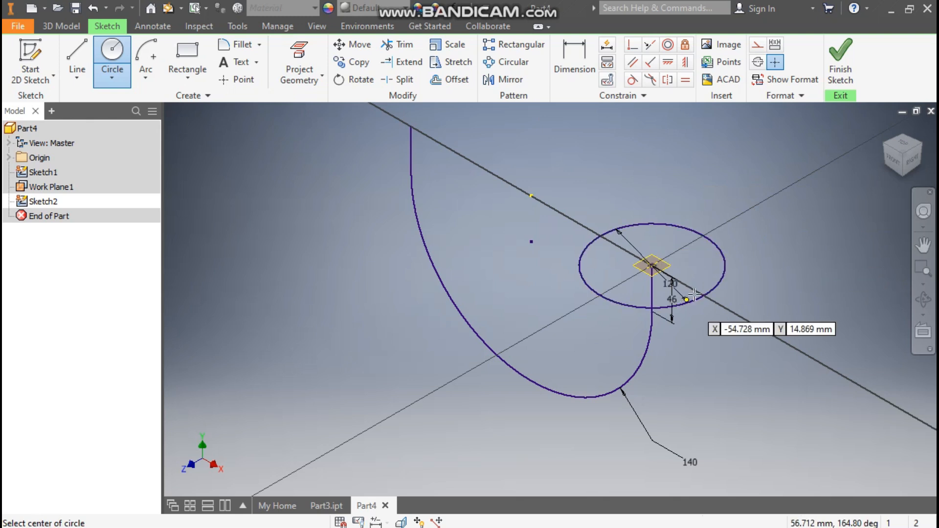
click(840, 54)
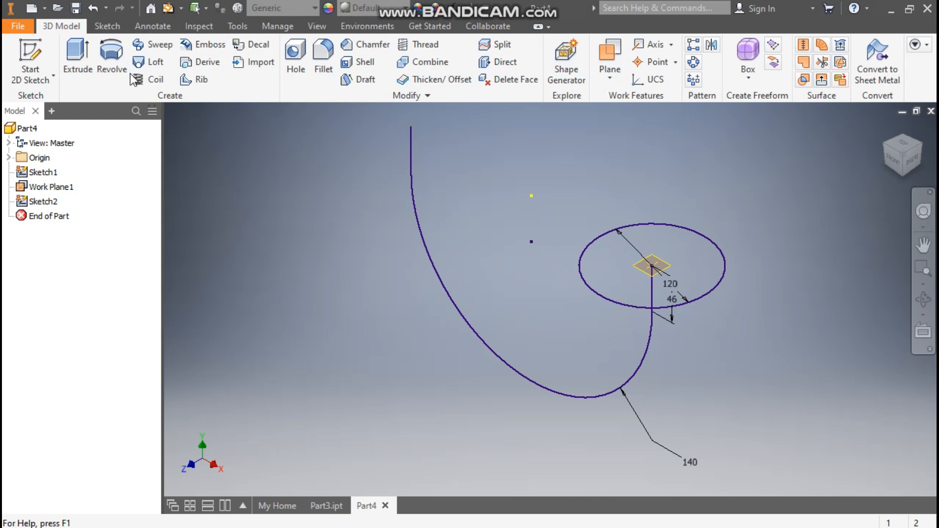
Sweep the circle along the line-arc-line path to create the solid pipe bend.
click(152, 44)
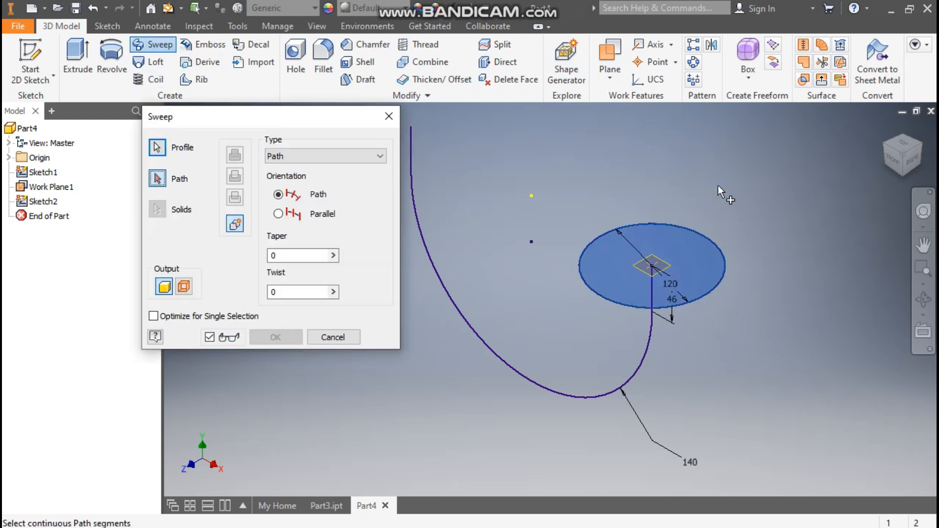
click(644, 350)
middle_drag(644, 350, 651, 209)
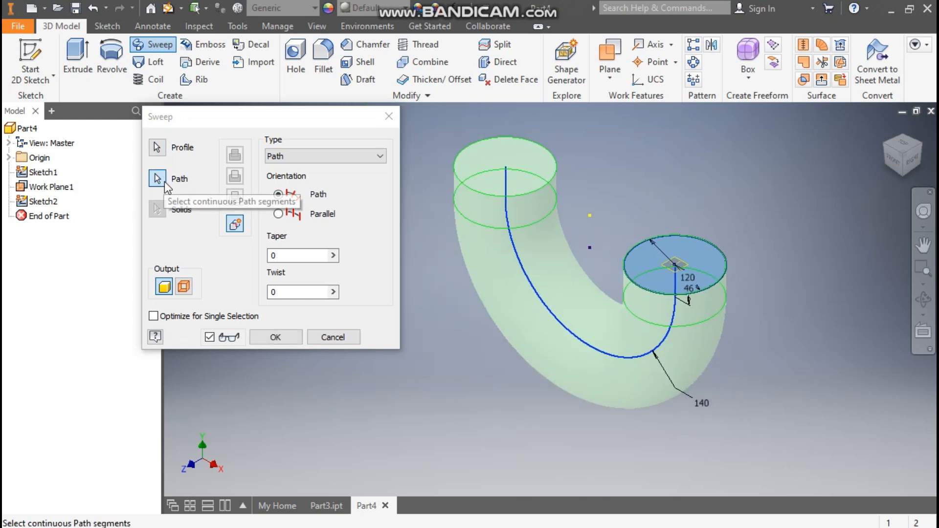
click(260, 336)
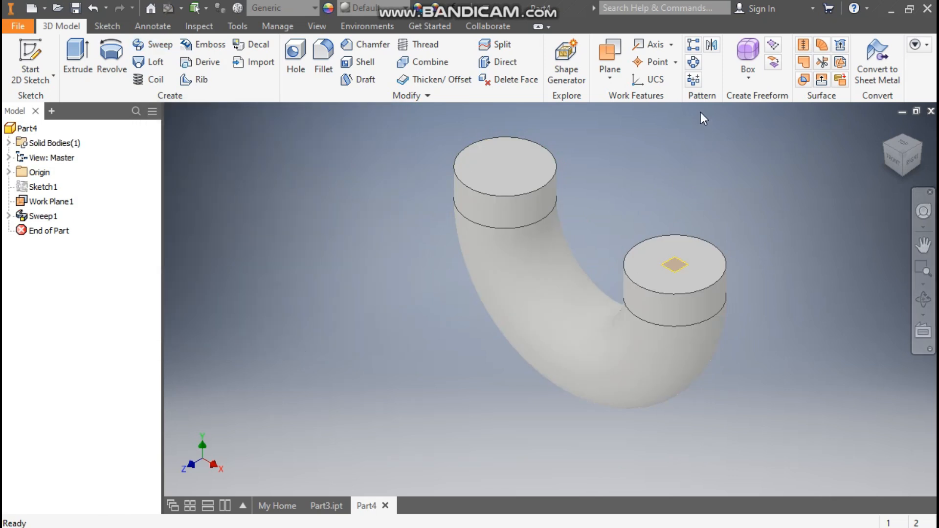
Create a work plane offset -350 mm from the top face of the right pipe end.
click(622, 77)
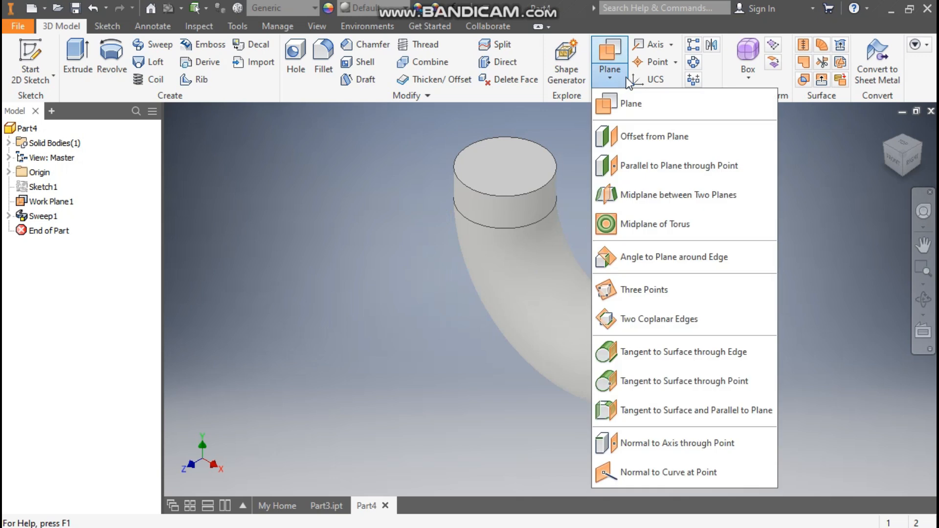
click(654, 137)
click(710, 260)
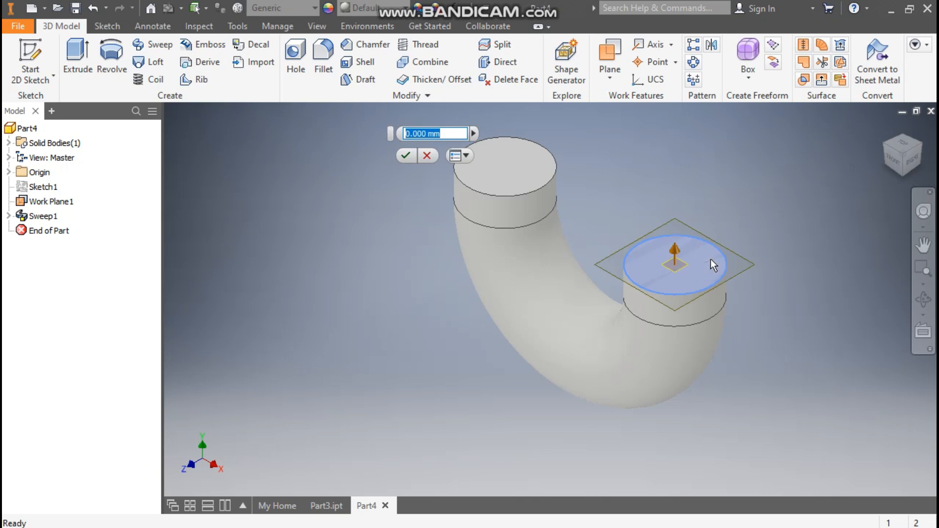
text(-350)
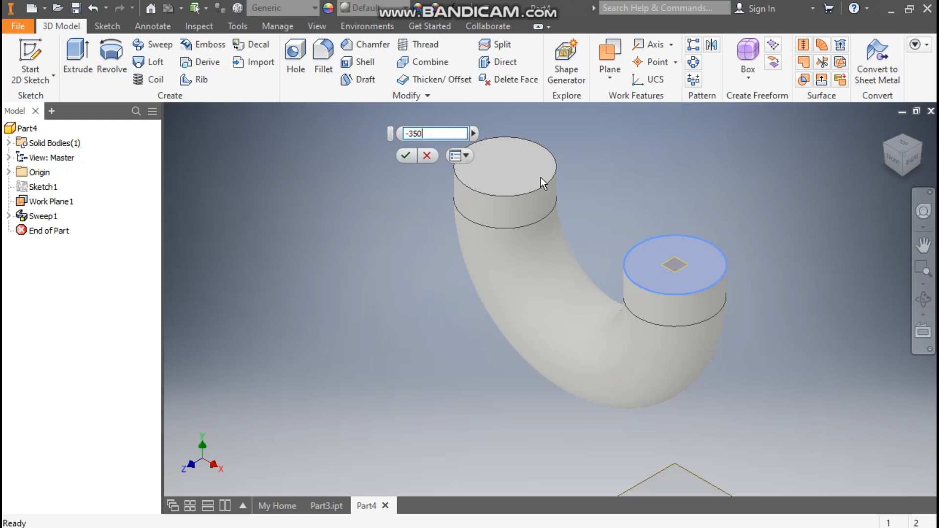
scroll(586, 203, up, 3)
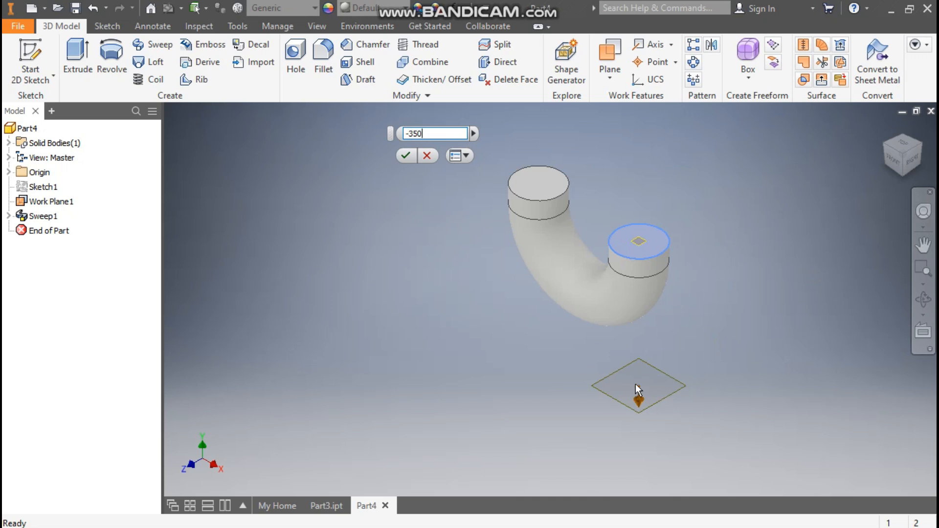
click(406, 156)
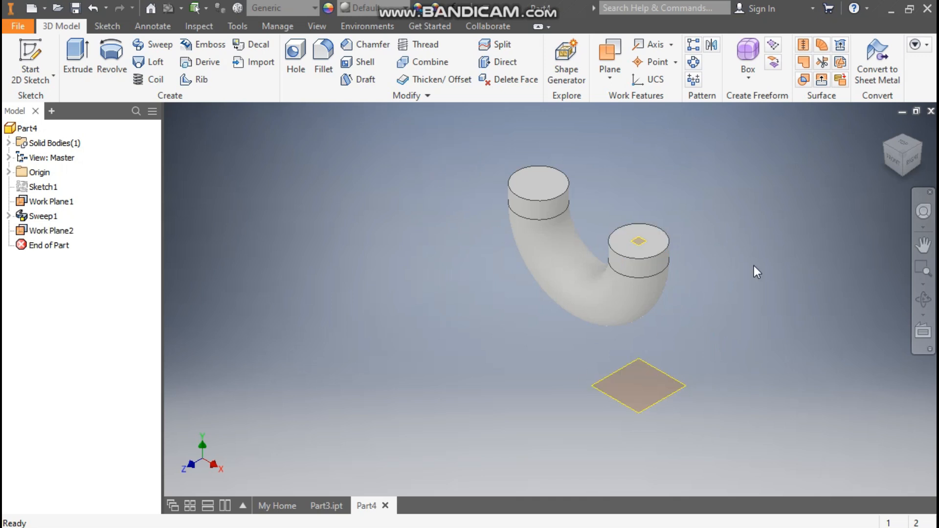
Start a sketch on the offset work plane and switch the display to wireframe.
click(665, 370)
click(704, 361)
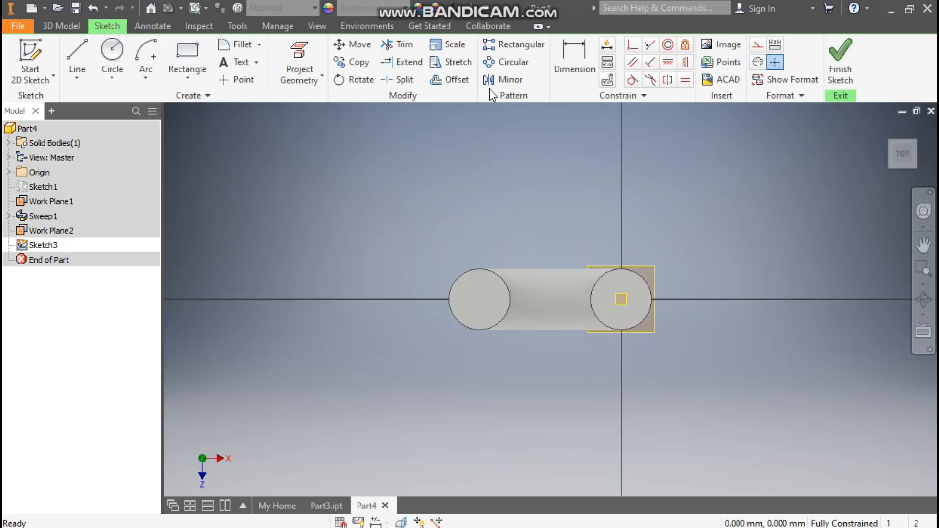
click(317, 26)
click(170, 74)
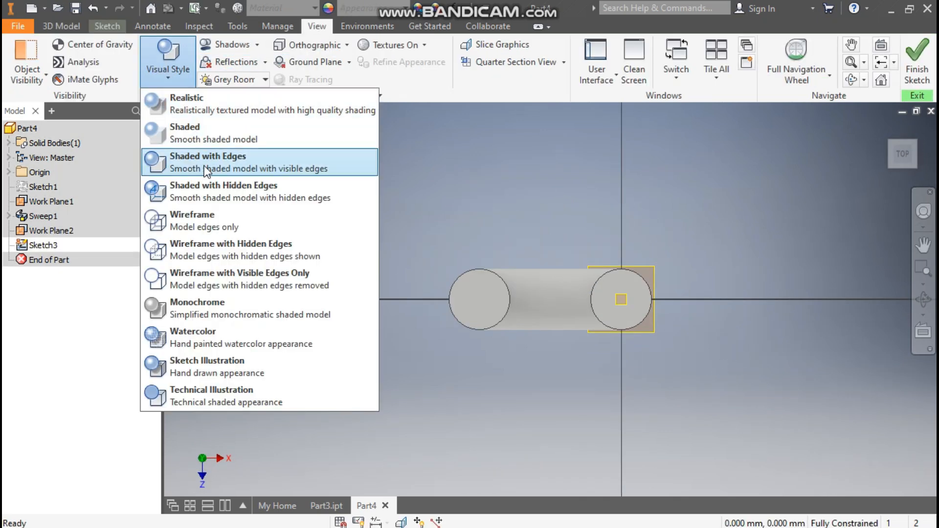
click(215, 218)
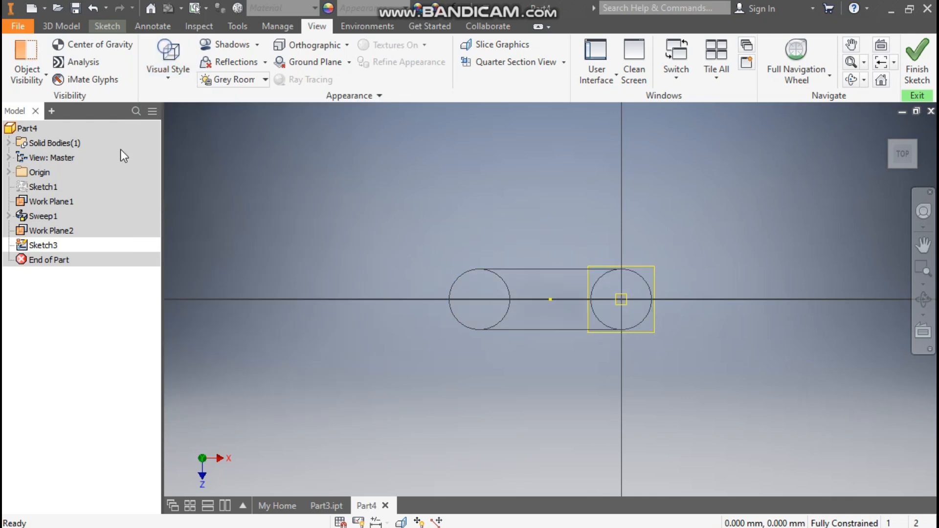
click(109, 27)
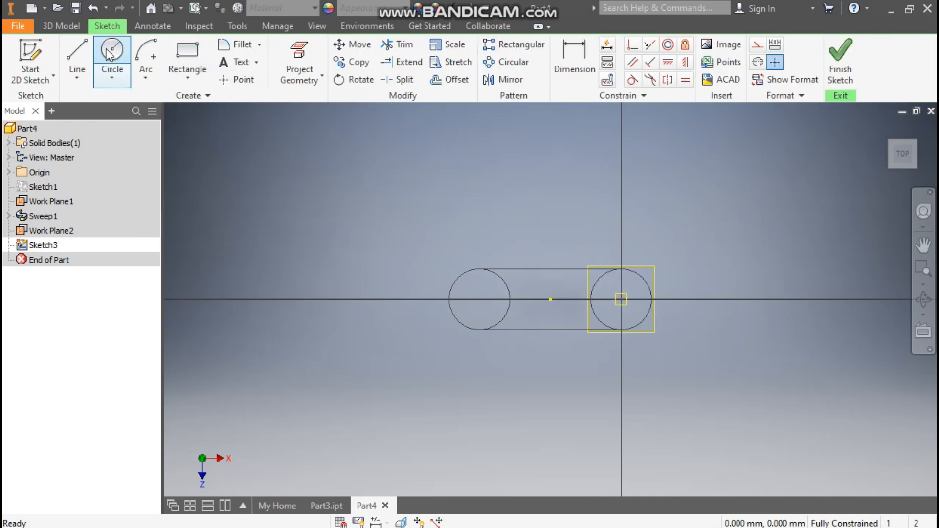
Draw a 120 mm diameter circle centred between the two projected pipe ends and finish the sketch.
click(111, 48)
click(550, 299)
text(120)
key(Return)
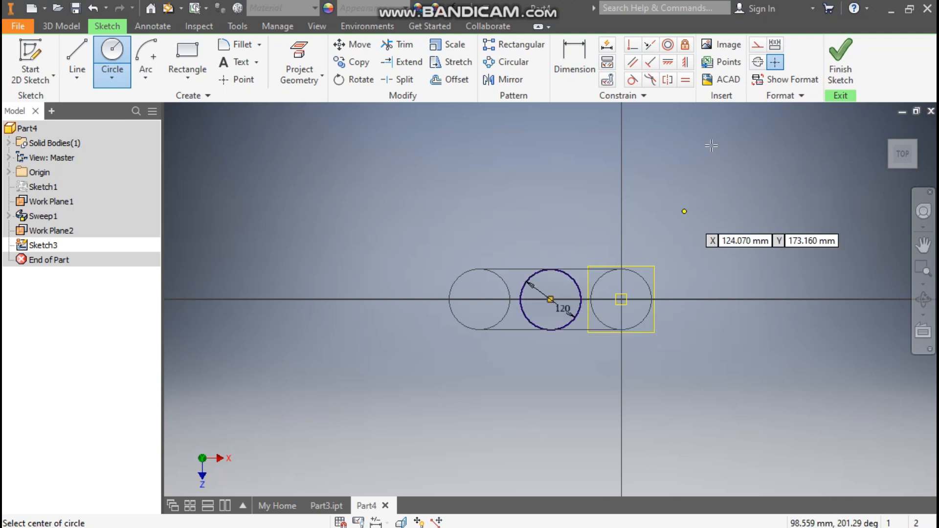
click(840, 56)
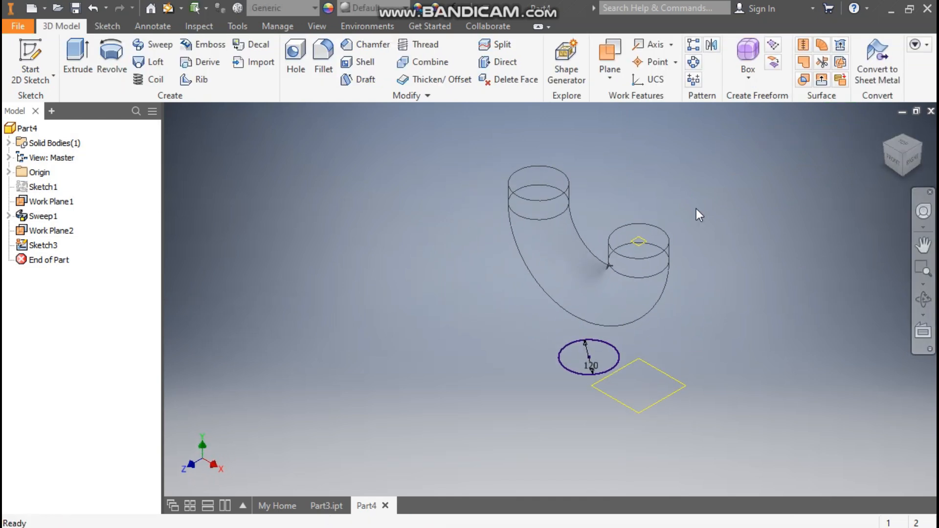
click(77, 54)
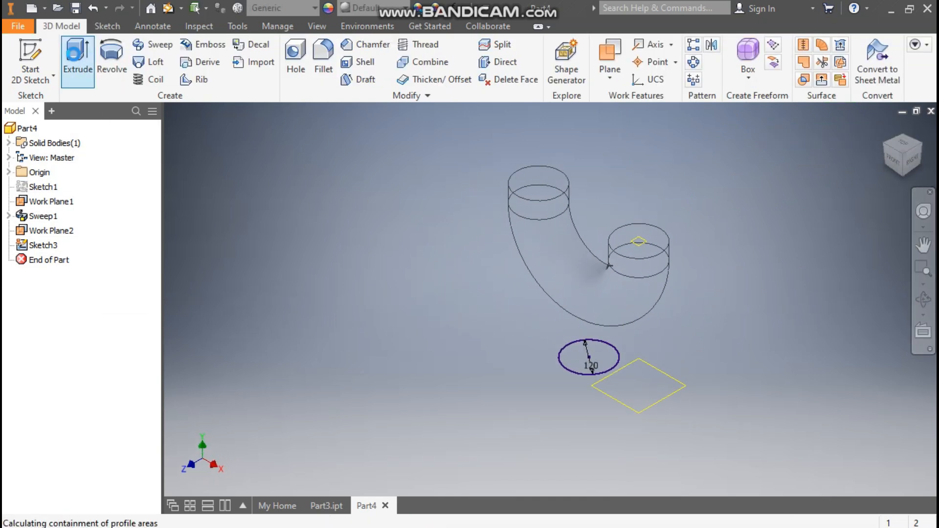
click(264, 160)
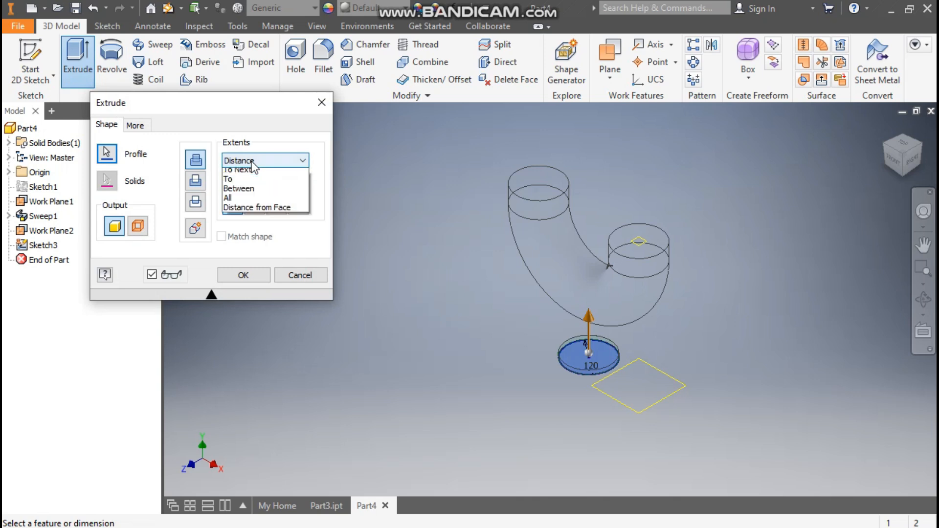
click(256, 193)
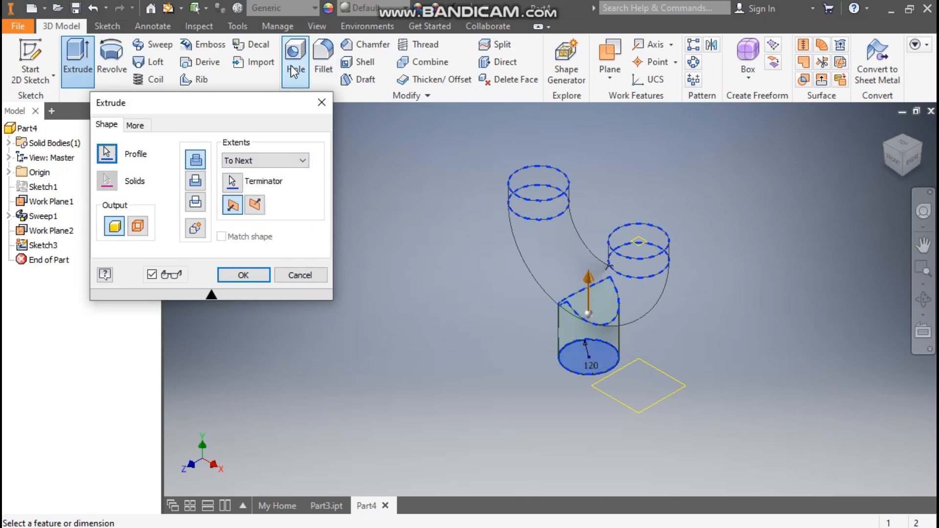
click(326, 15)
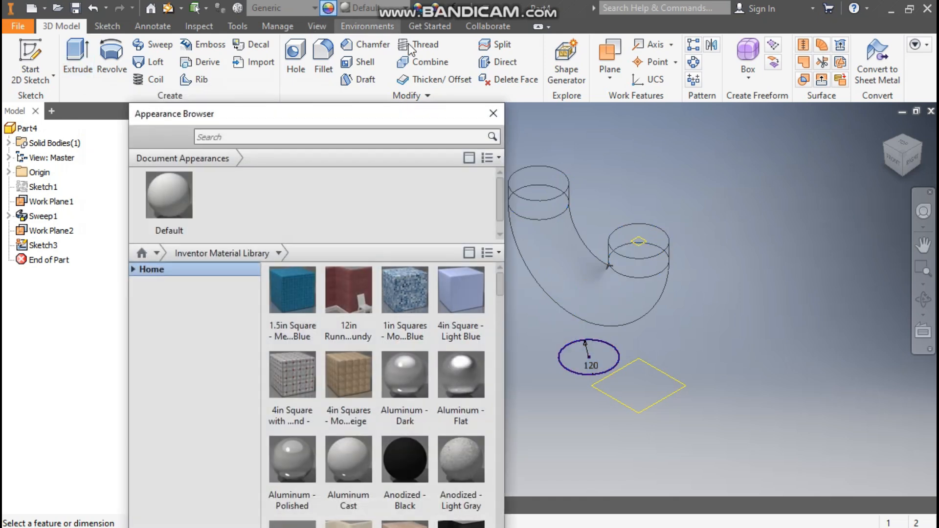
click(328, 8)
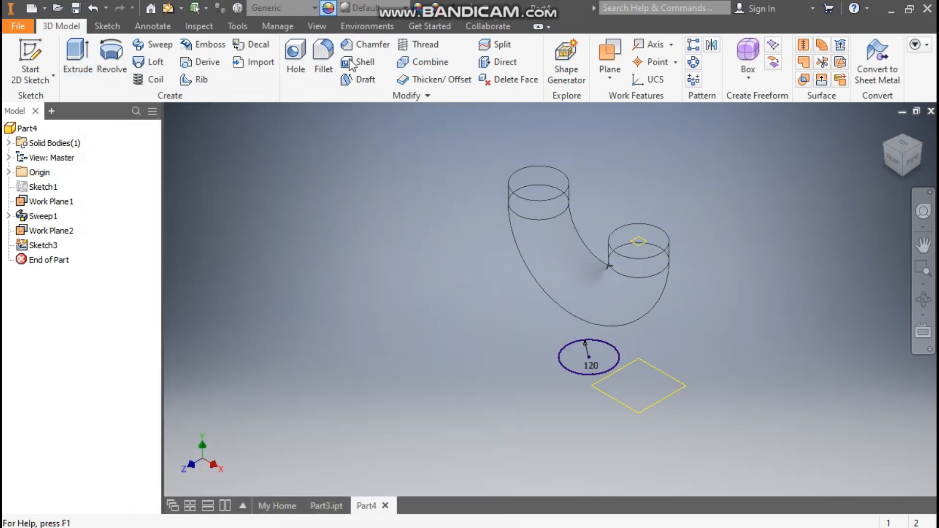
Switch the visual style back to Shaded with Edges.
click(318, 27)
click(171, 65)
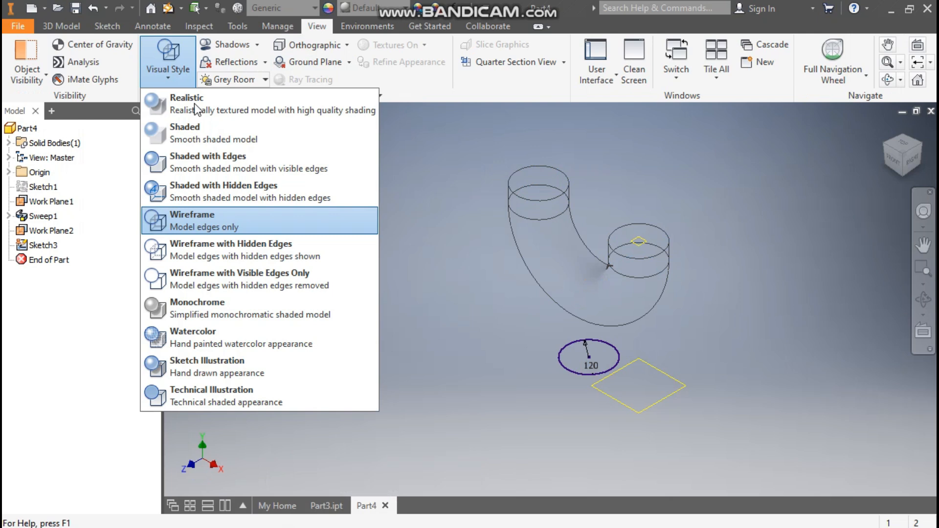
click(207, 156)
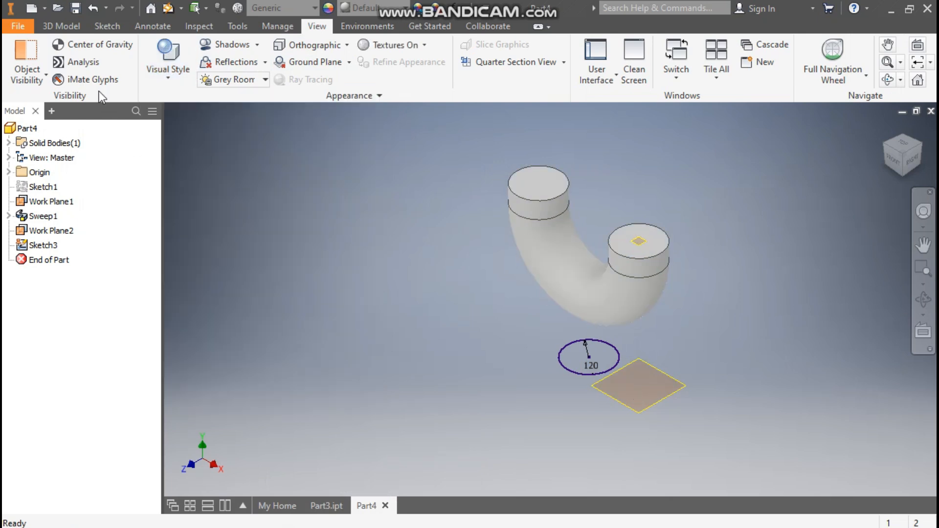
Extrude the new circle with the To Next extent up into the pipe bend.
click(60, 27)
click(74, 56)
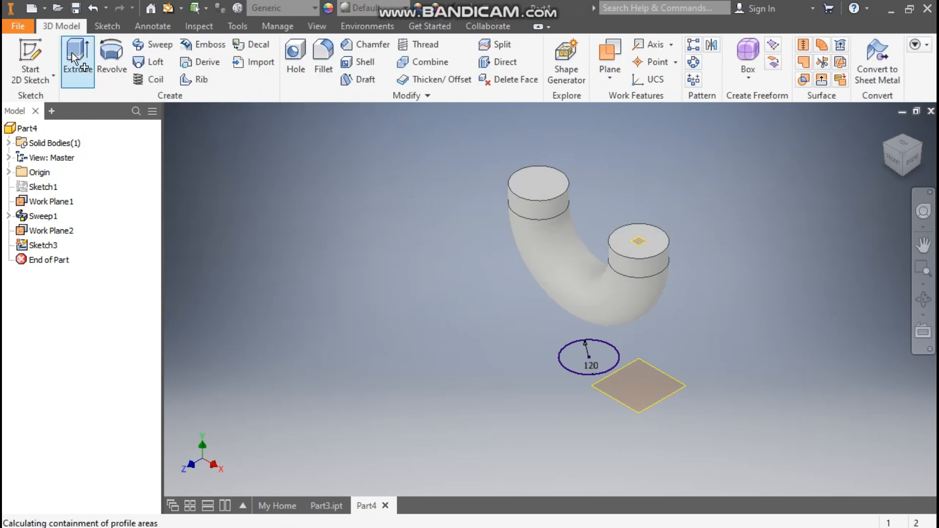
click(253, 161)
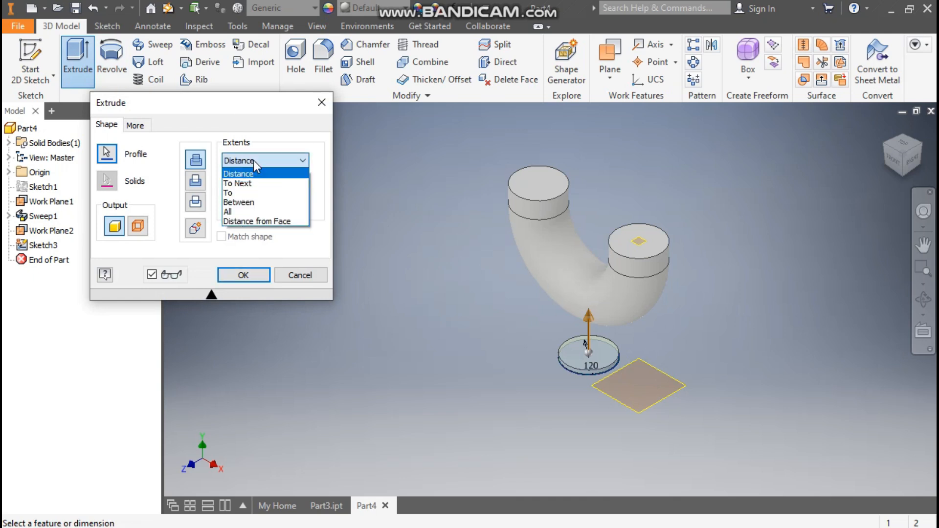
click(256, 184)
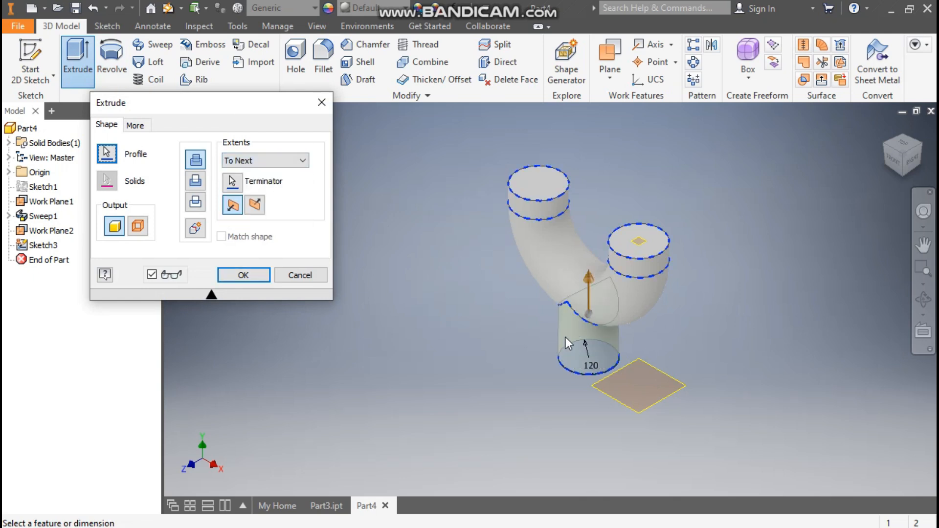
scroll(567, 333, up, 5)
middle_drag(573, 325, 555, 323)
scroll(555, 323, down, 1)
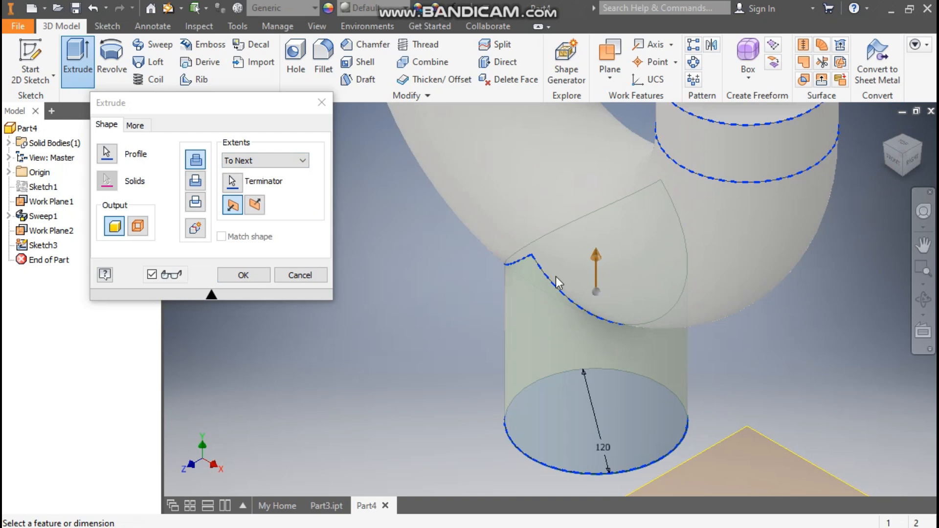
click(251, 274)
Turn off the visibility of Work Plane2.
scroll(597, 253, down, 3)
middle_drag(597, 253, 571, 292)
scroll(581, 288, down, 2)
click(682, 376)
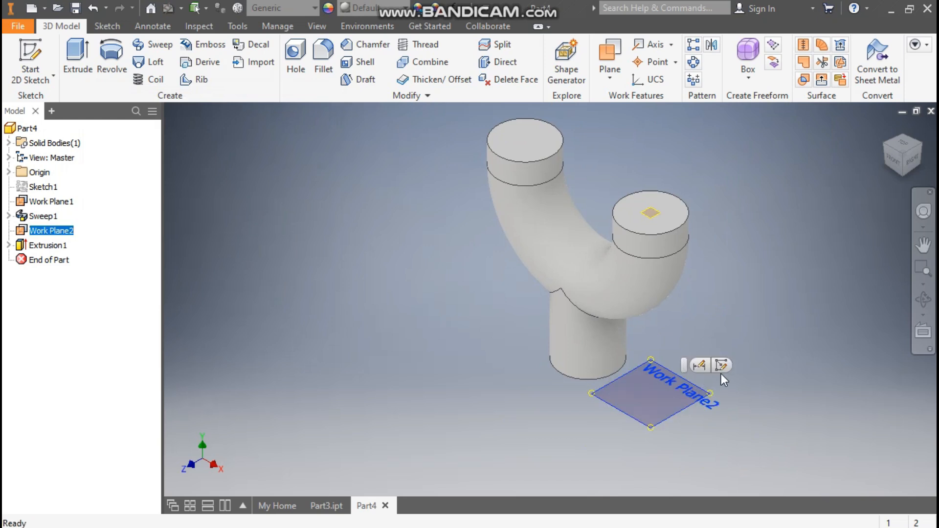
right_click(53, 234)
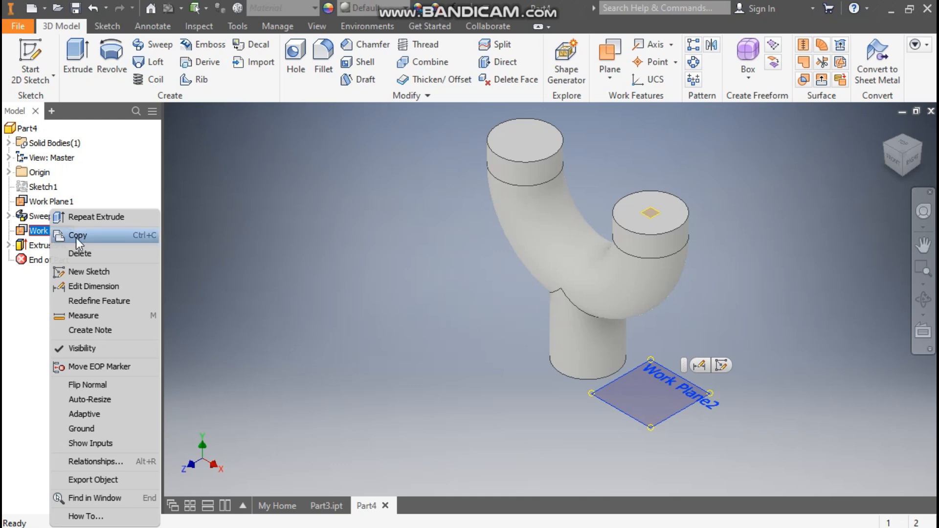
click(122, 347)
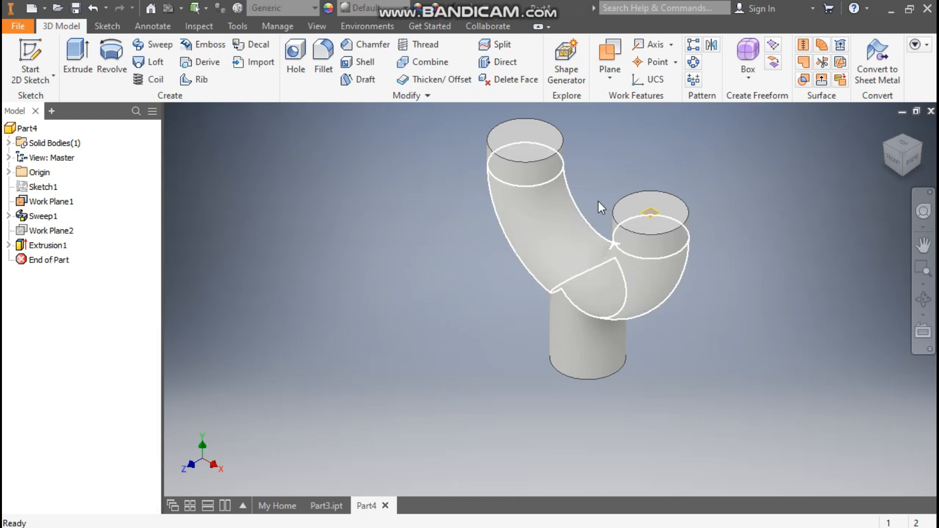
Turn off the visibility of Work Plane1 on the right pipe end.
scroll(651, 215, up, 5)
click(630, 225)
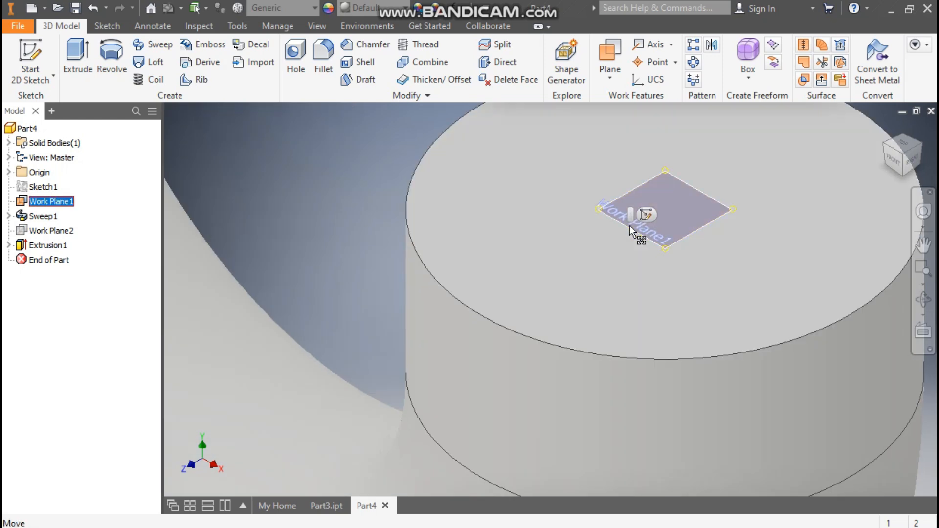
right_click(629, 225)
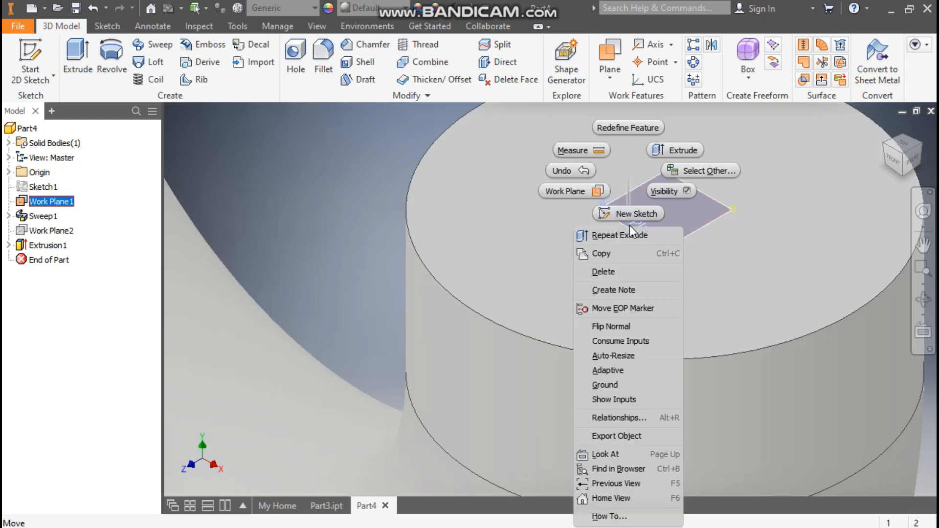
click(668, 191)
scroll(632, 239, down, 5)
scroll(630, 241, down, 2)
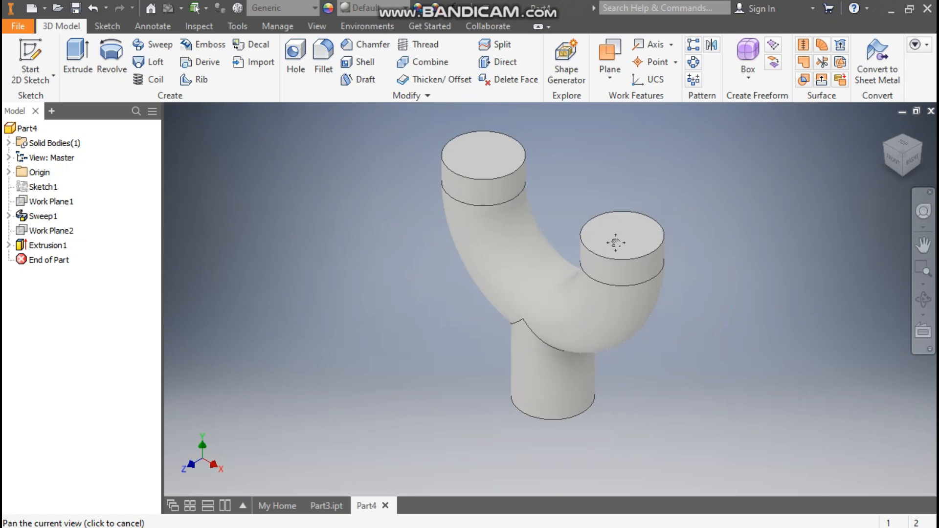
key(Escape)
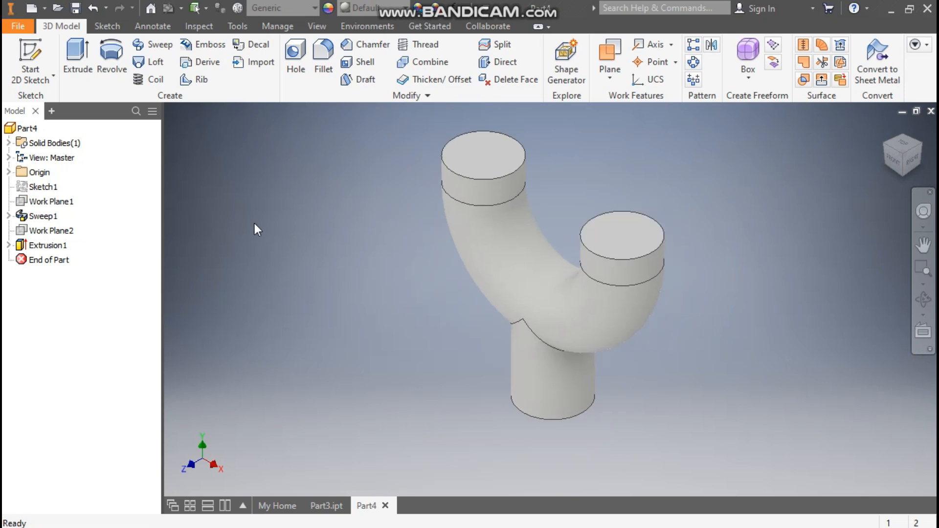
Shell the part 10 mm thick, removing the two top end faces and the bottom face of the branch.
click(360, 63)
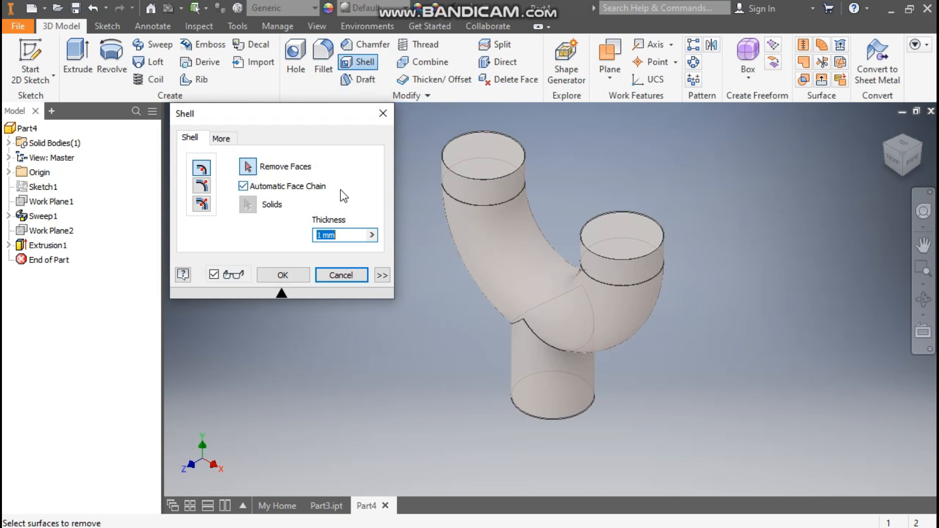
click(462, 154)
click(630, 233)
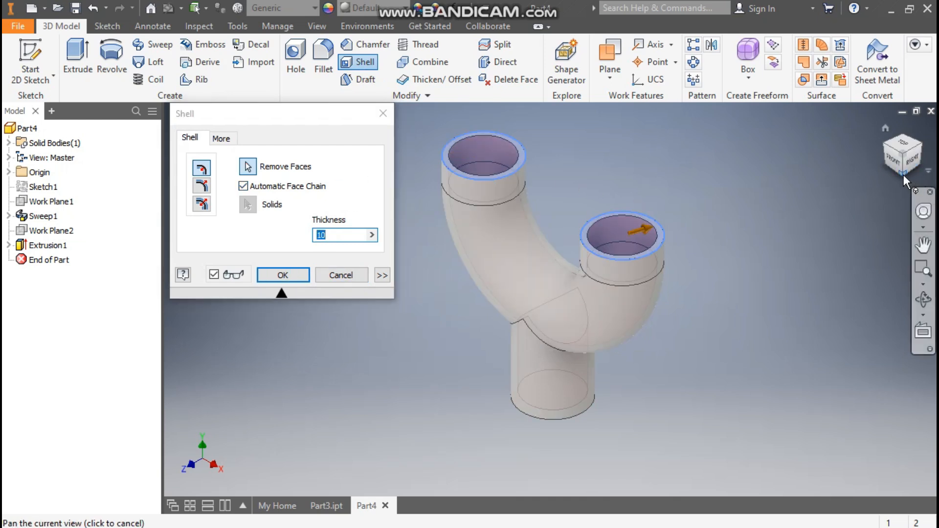
click(903, 174)
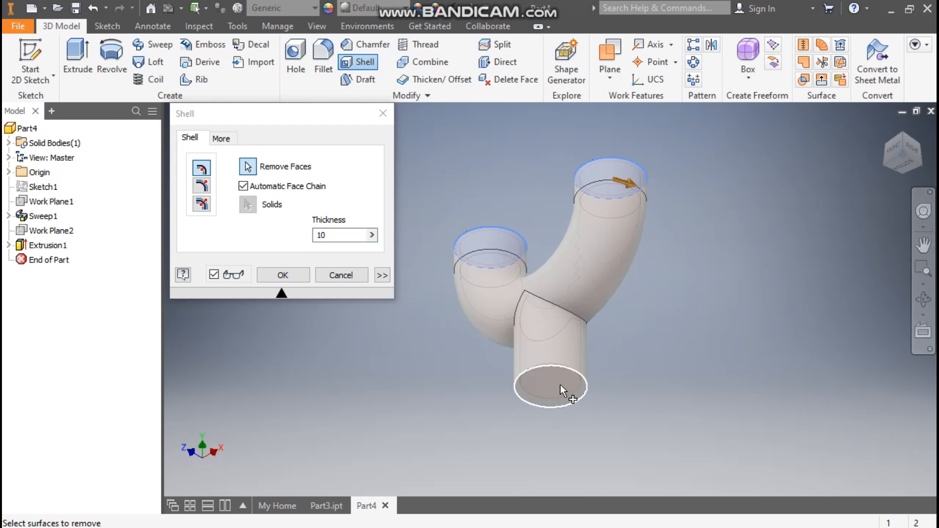
click(559, 385)
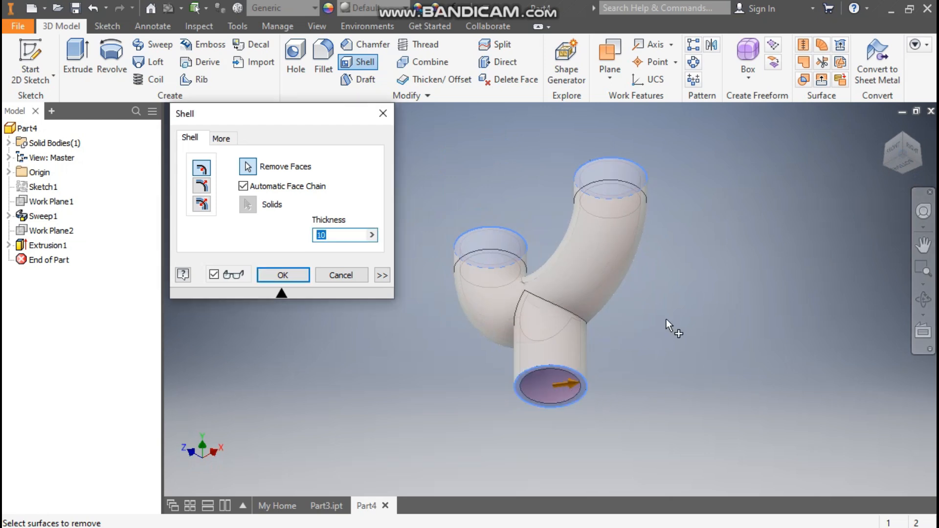
click(284, 275)
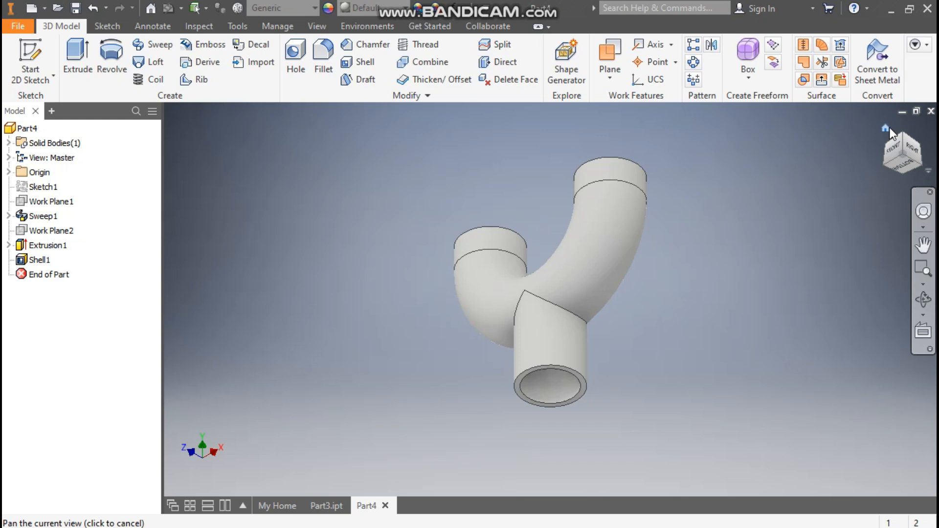
click(890, 127)
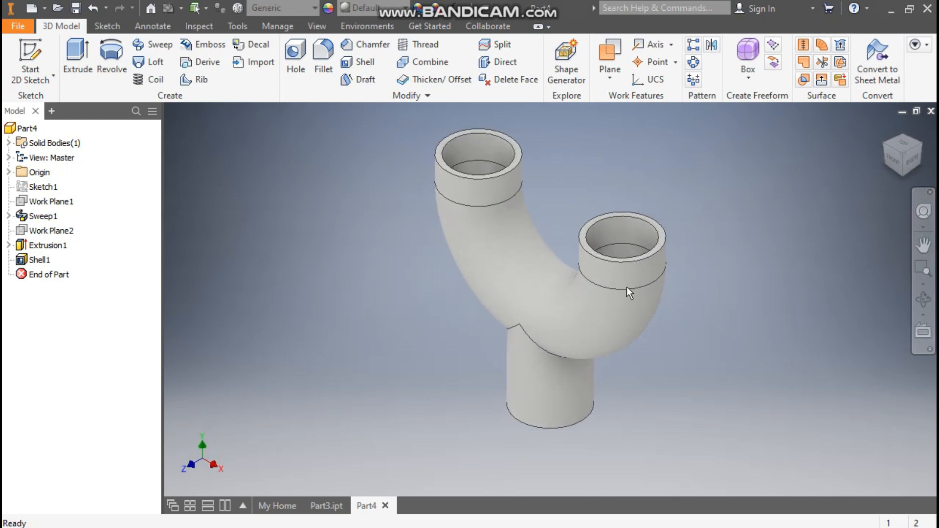
Start a sketch on the left pipe's top end face and draw a 220 mm circle centred on that pipe end.
scroll(512, 119, up, 5)
click(518, 177)
click(548, 163)
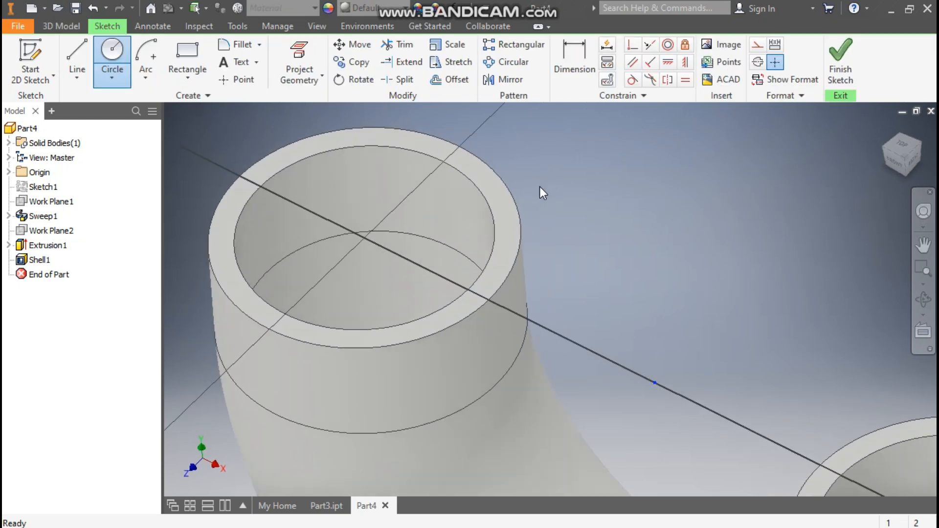
scroll(618, 215, down, 3)
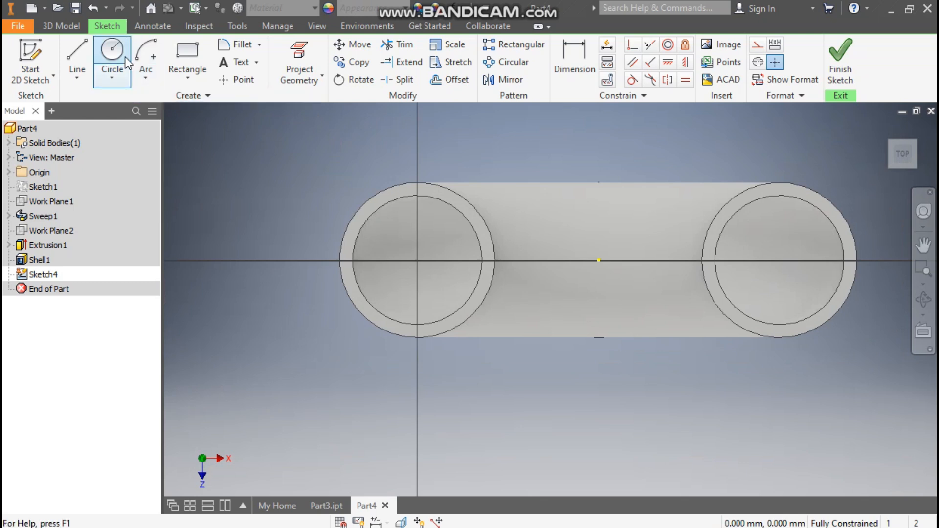
click(113, 50)
click(418, 260)
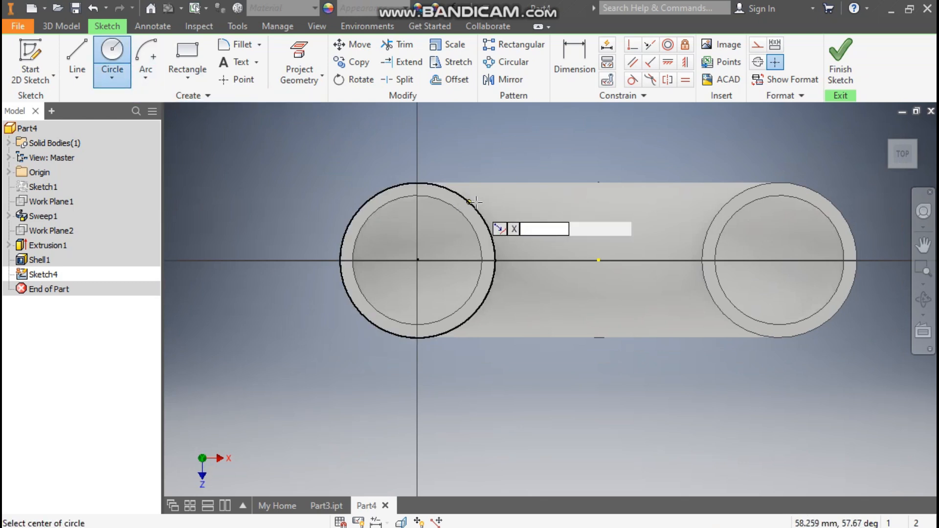
click(418, 260)
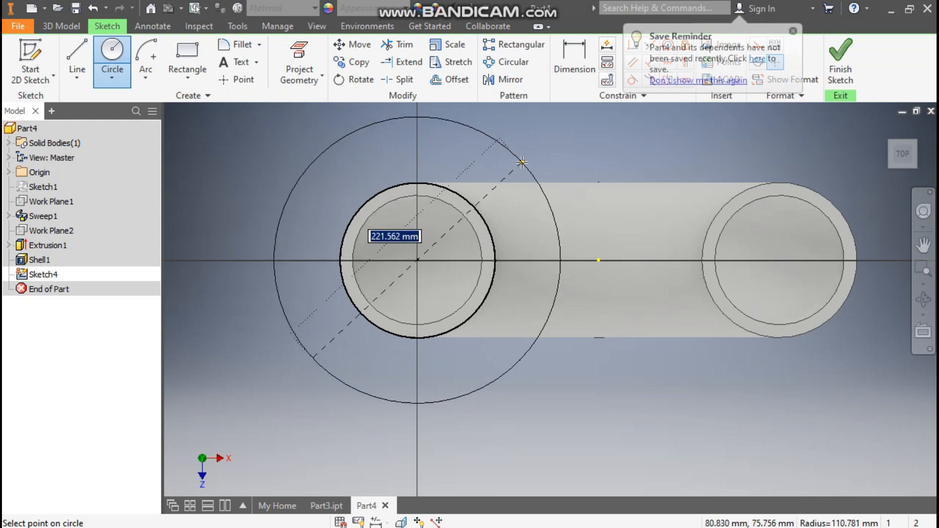
text(220)
key(Return)
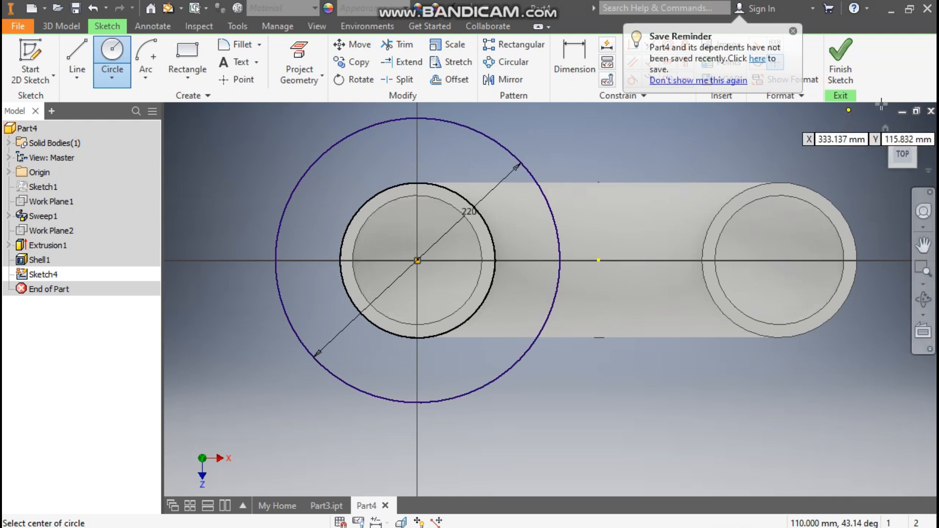
Draw a second 220 mm circle centred on the right pipe's top end.
middle_drag(840, 195, 685, 208)
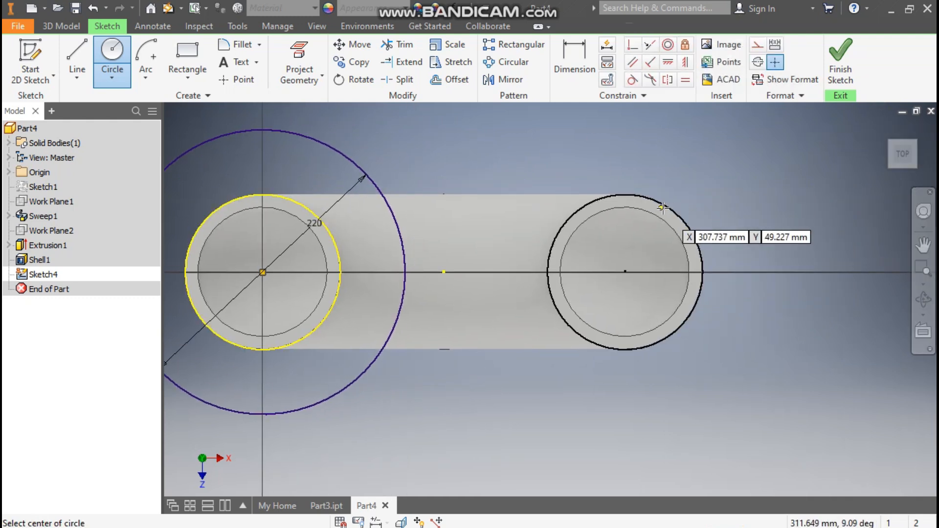
click(624, 271)
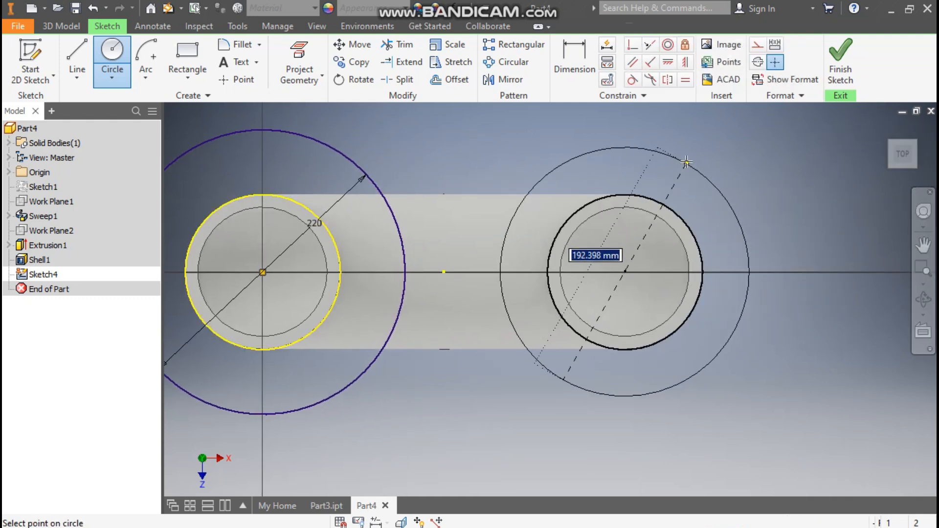
key(BackSpace)
text(220)
key(Return)
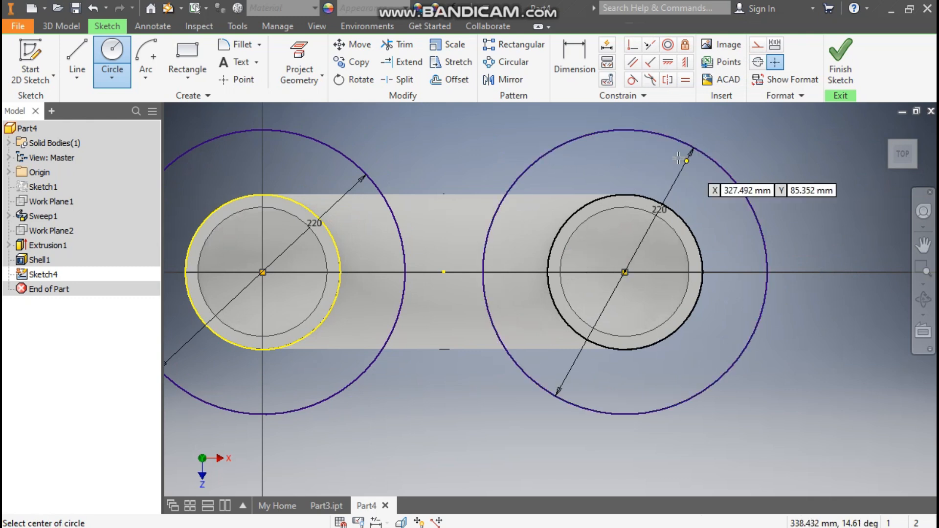
Draw two horizontal lines between the two large circles, one above and one below the centre line.
middle_drag(530, 216, 712, 224)
scroll(712, 224, down, 1)
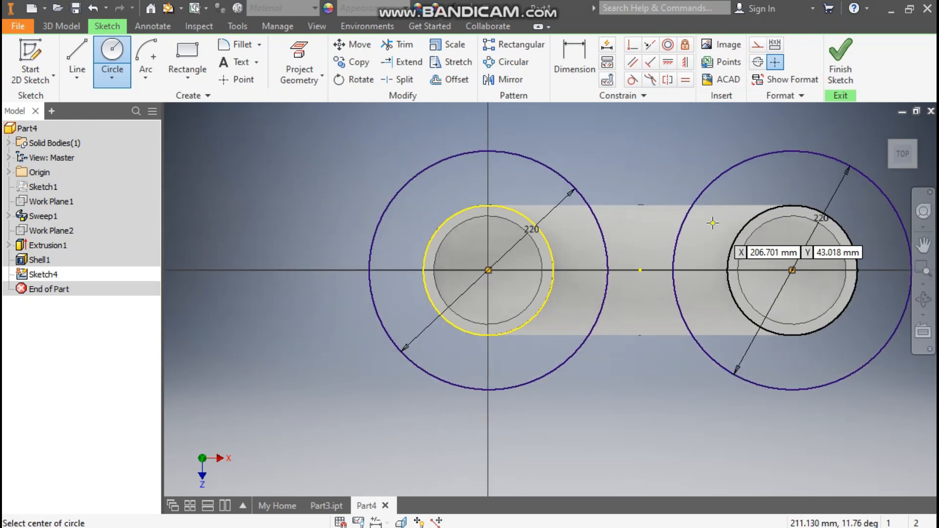
click(78, 50)
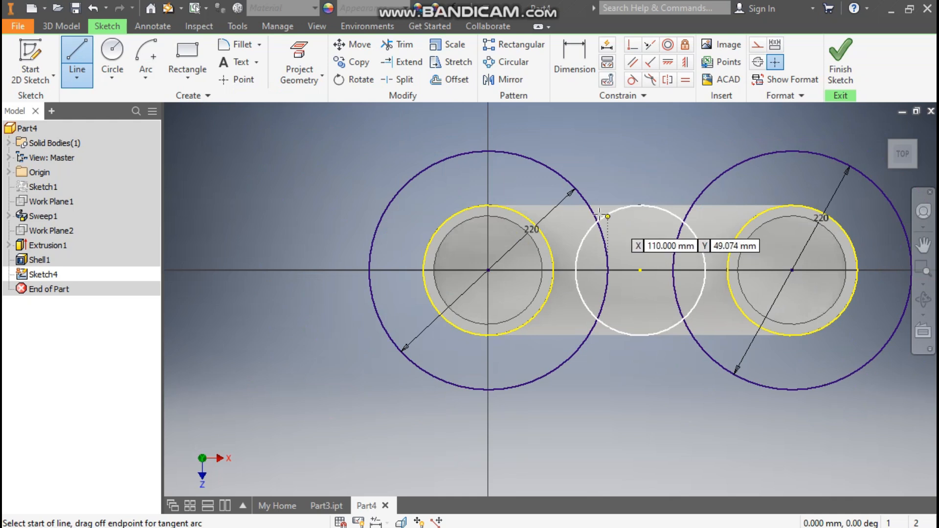
click(582, 197)
double_click(697, 198)
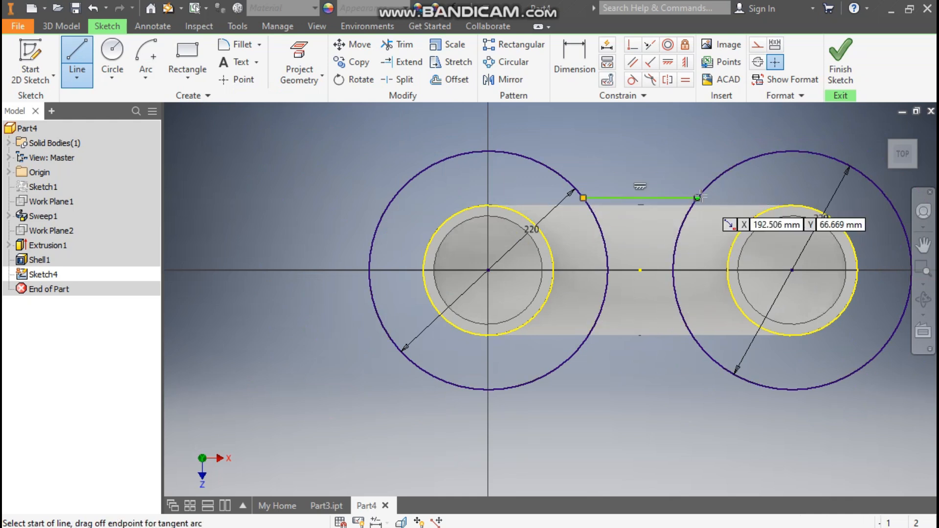
click(577, 351)
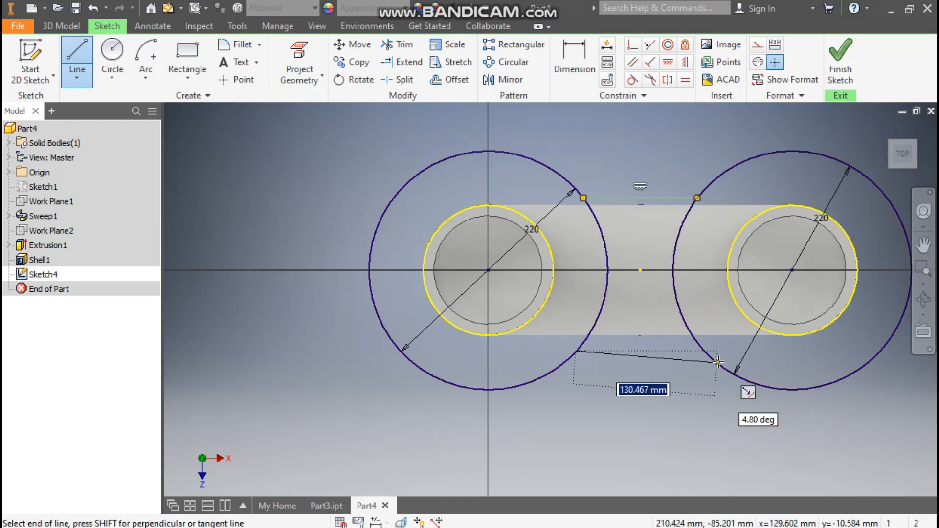
double_click(704, 351)
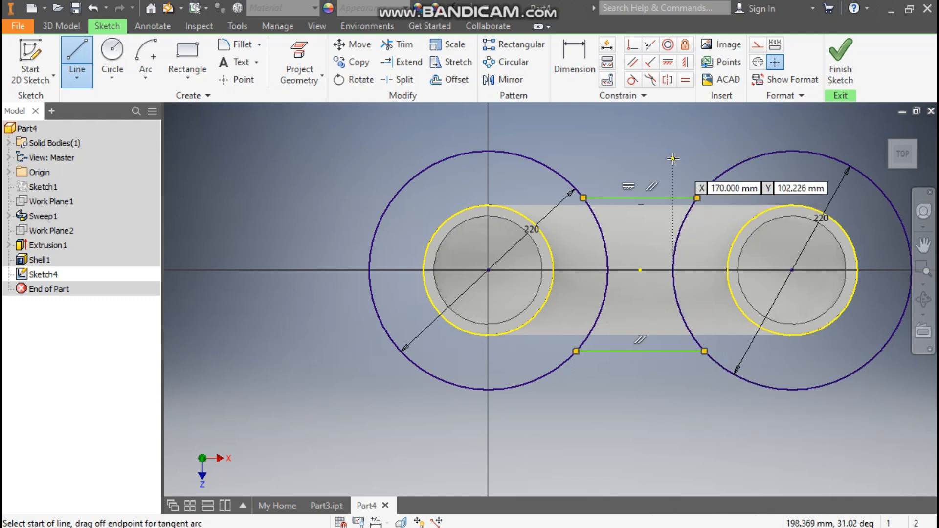
Dimension both connecting lines 60 mm from the centre line.
click(570, 54)
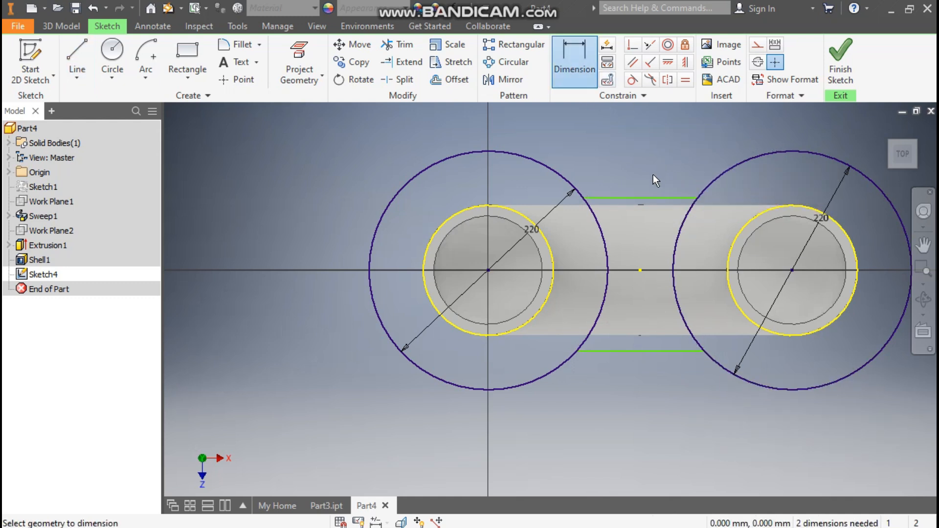
click(644, 197)
click(640, 270)
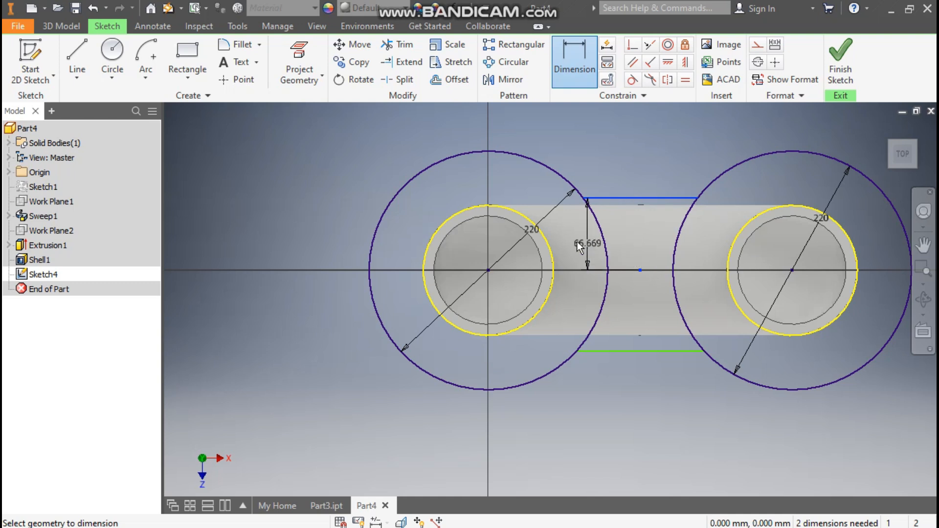
click(571, 236)
text(60)
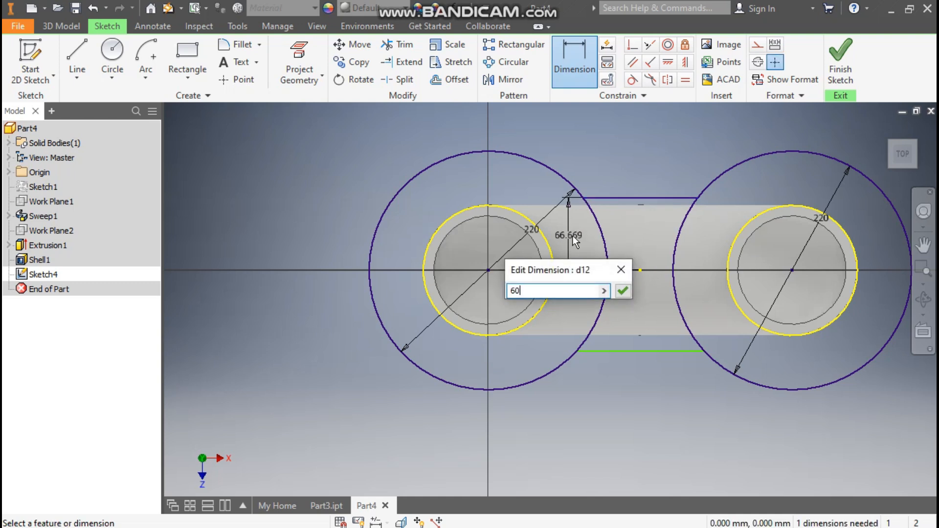
key(Return)
click(650, 352)
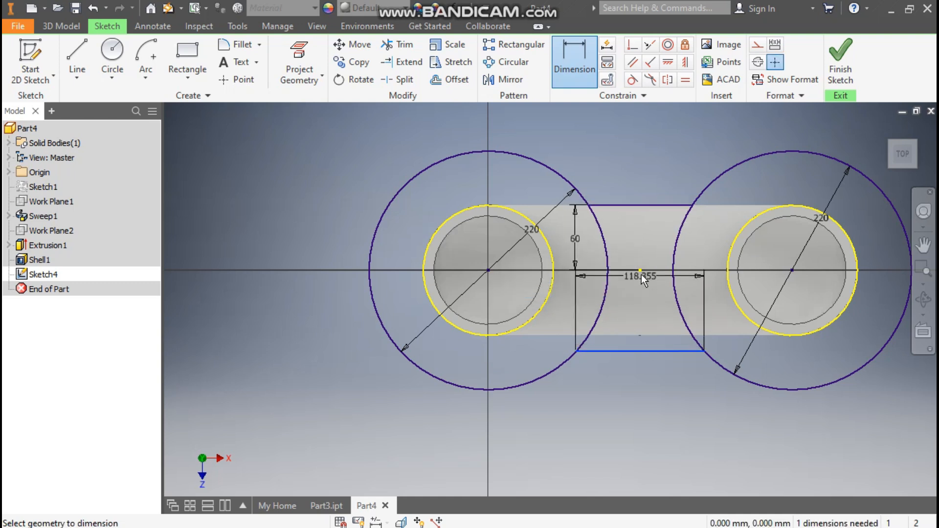
click(640, 271)
click(563, 311)
text(60)
key(Return)
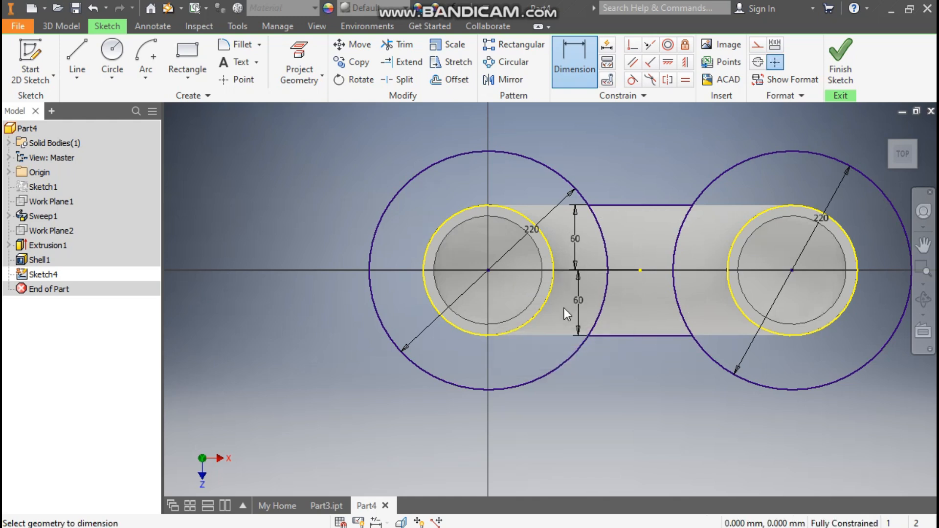
key(Escape)
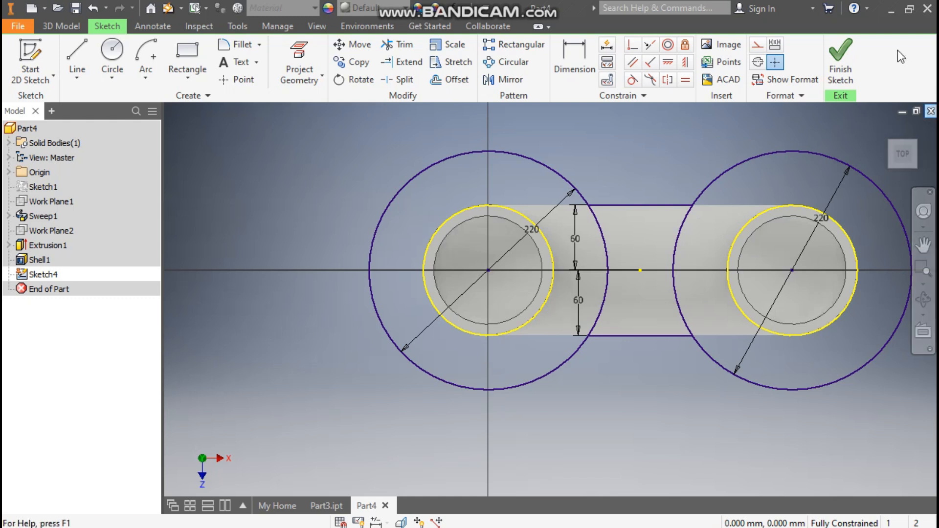
Finish the sketch and extrude the joined circle-and-band flange profile 20 mm downward.
click(849, 62)
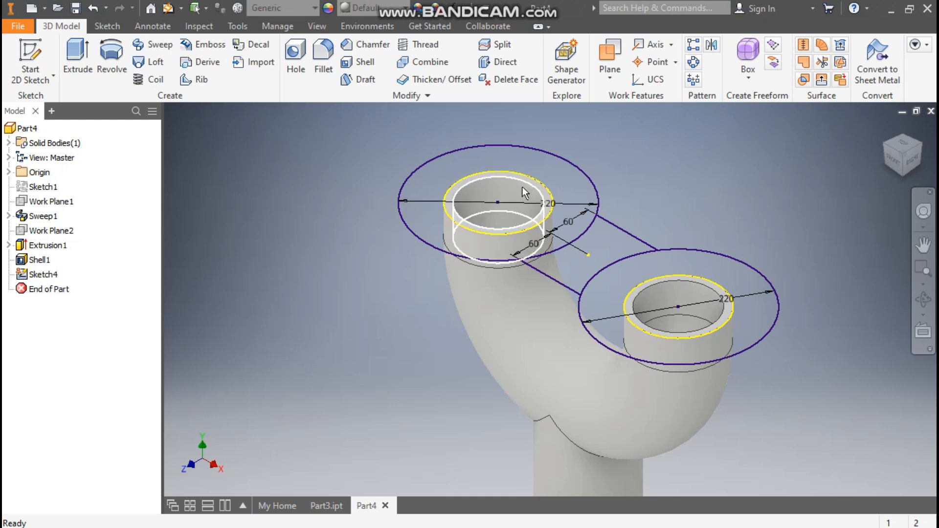
click(74, 55)
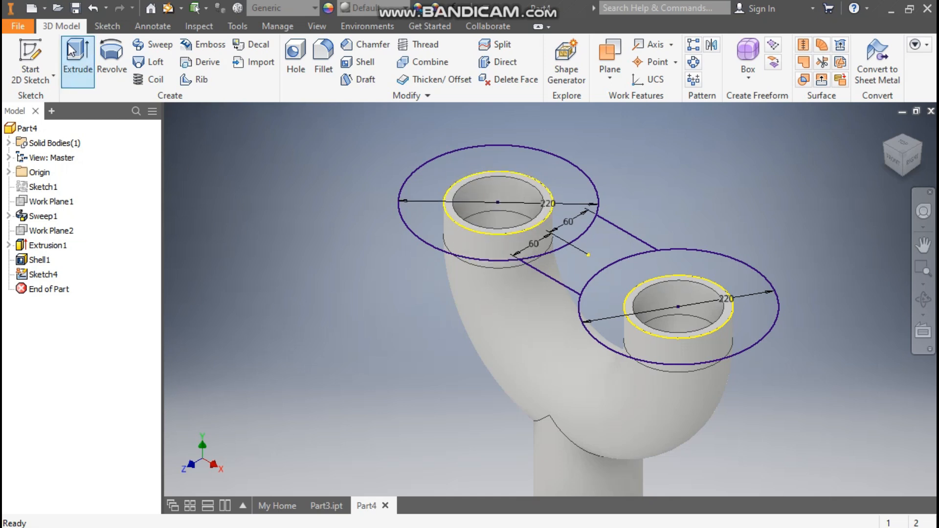
click(522, 155)
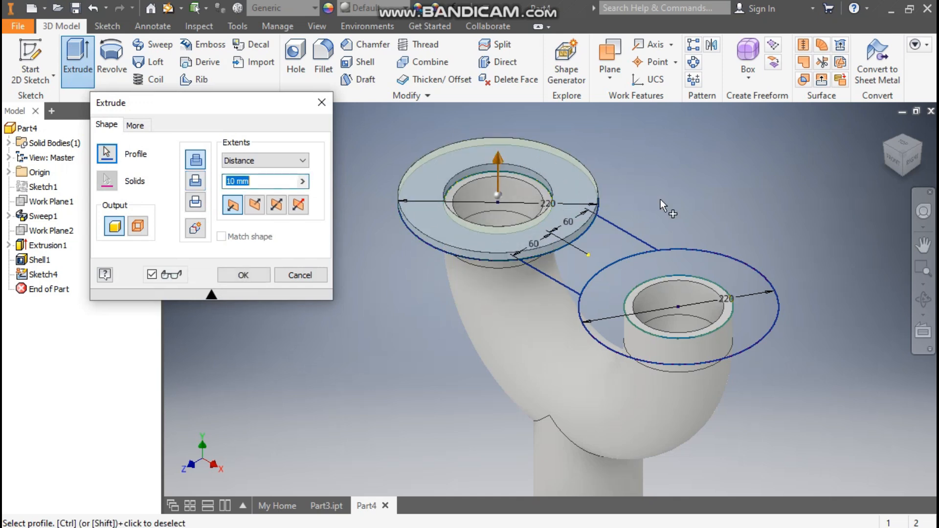
click(732, 271)
click(602, 245)
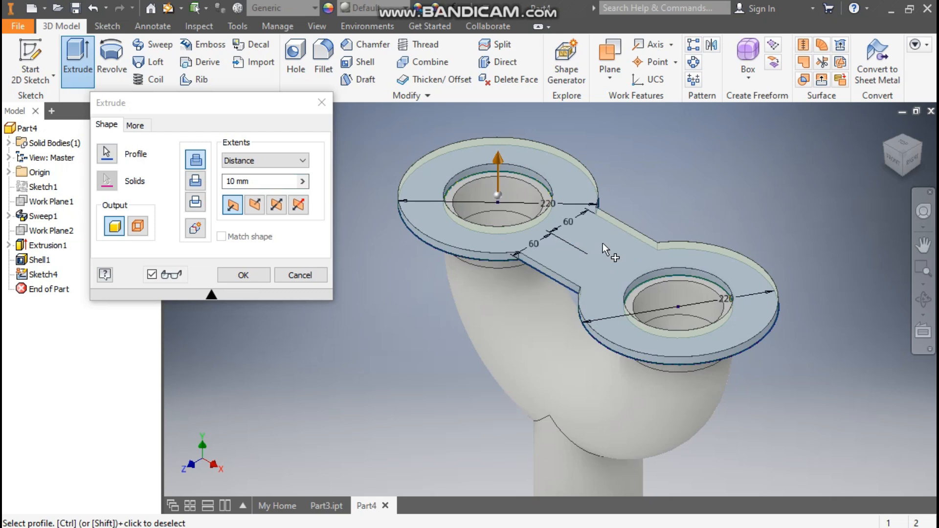
click(254, 205)
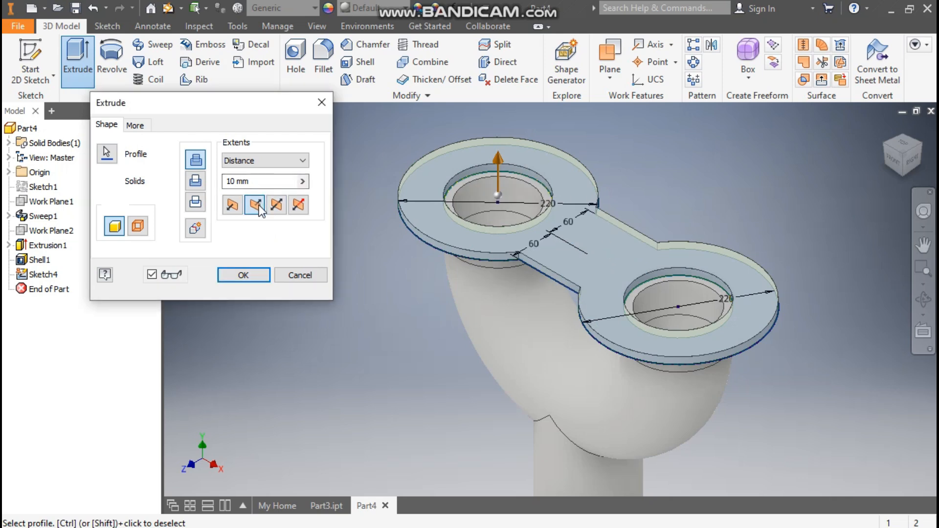
click(230, 182)
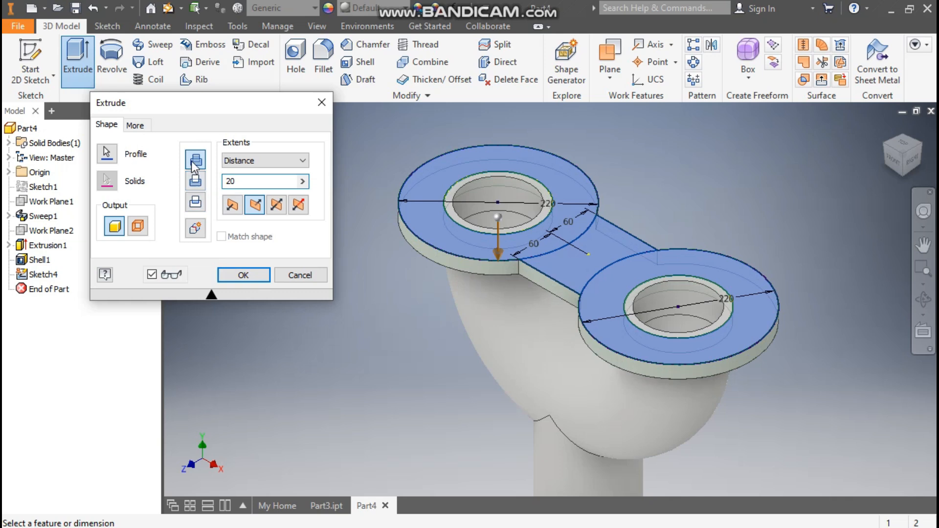
click(234, 275)
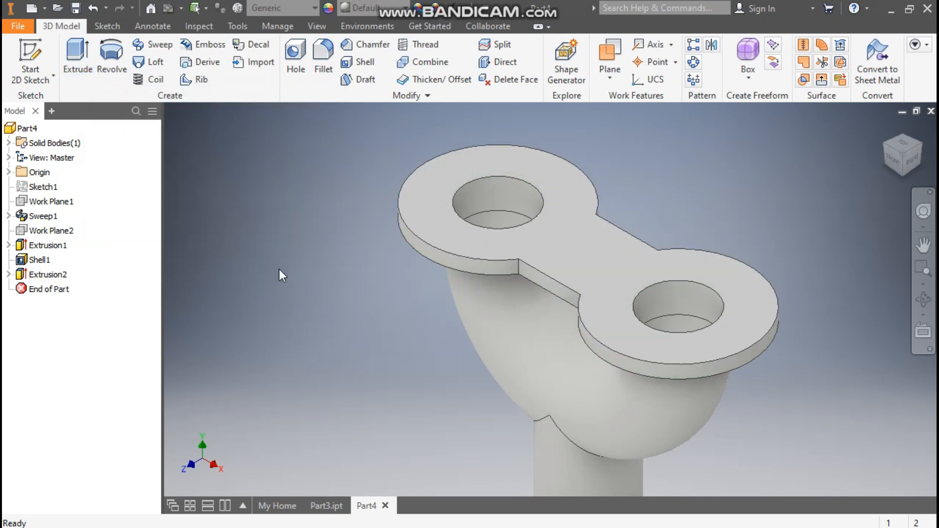
Start a new sketch on the bottom end face of the branch pipe.
middle_drag(714, 184, 686, 159)
scroll(715, 185, down, 2)
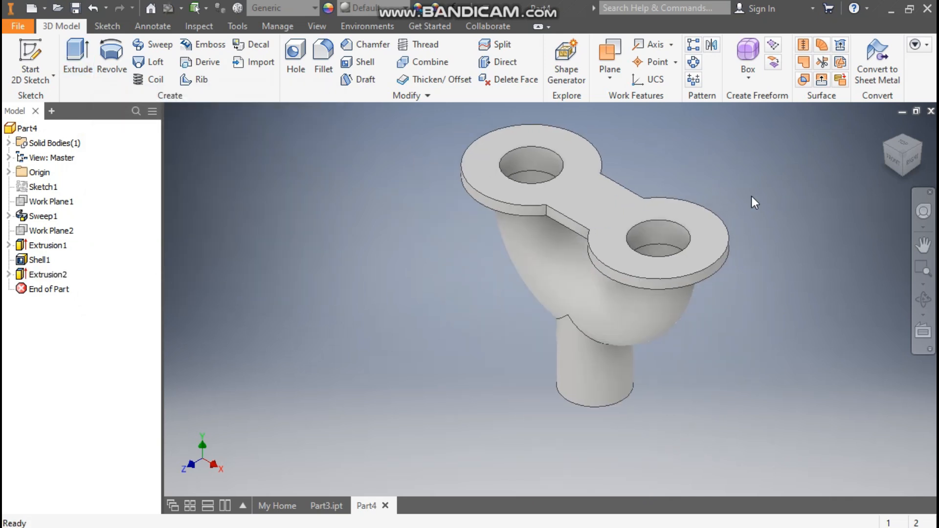
click(902, 172)
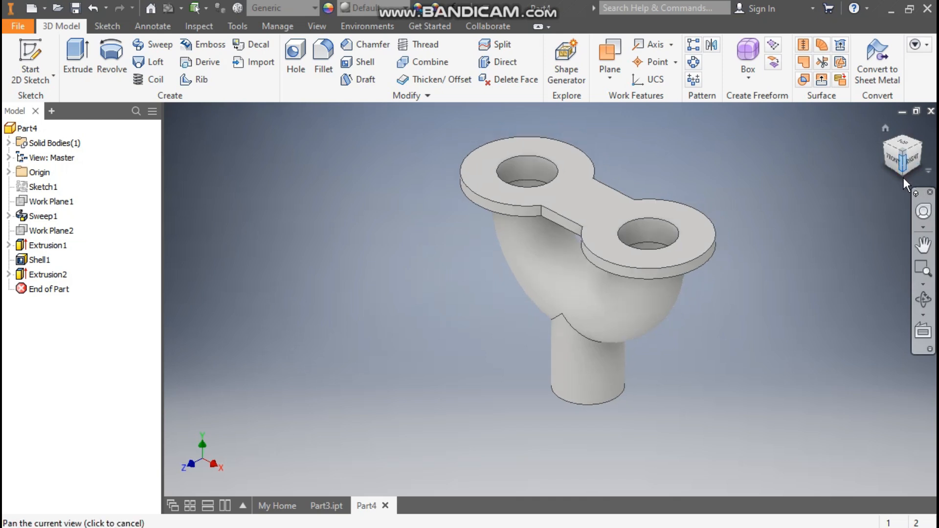
click(904, 171)
scroll(591, 377, up, 5)
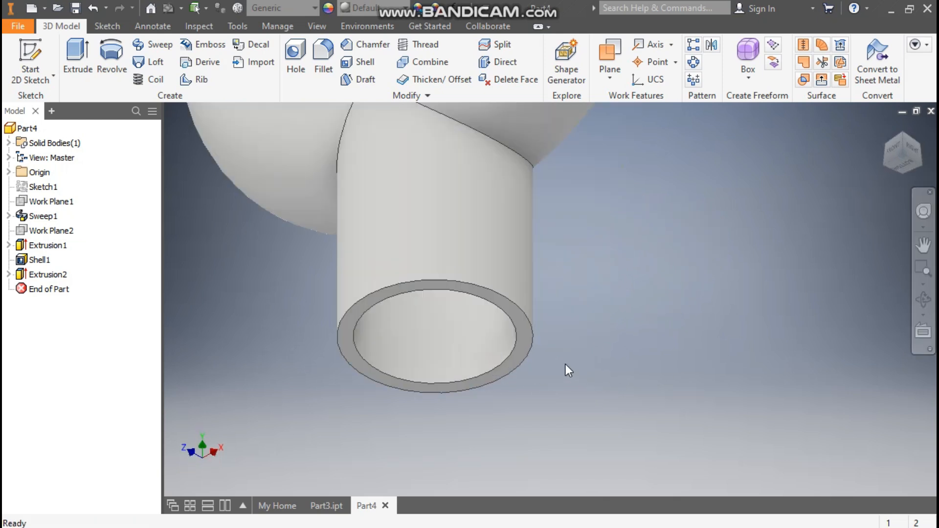
click(526, 325)
click(630, 316)
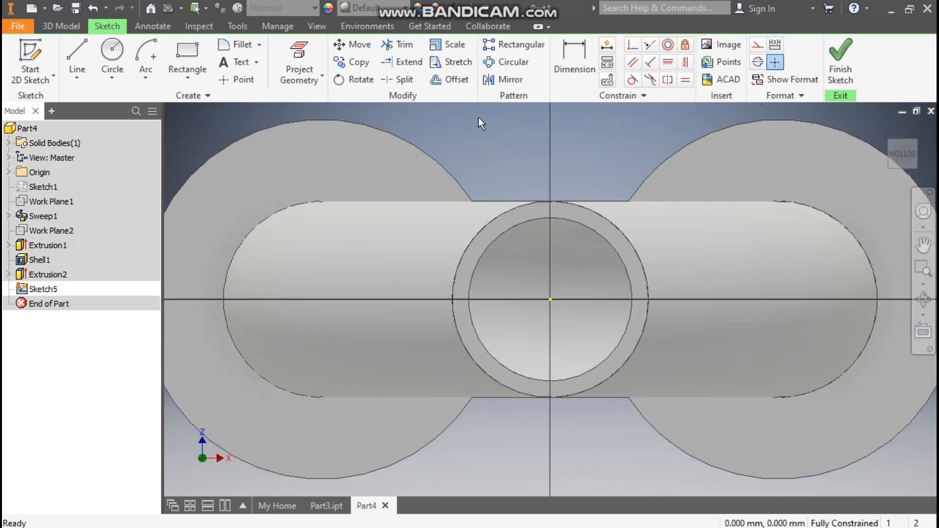
Draw a 220 mm circle centred on the branch's bottom end.
click(112, 54)
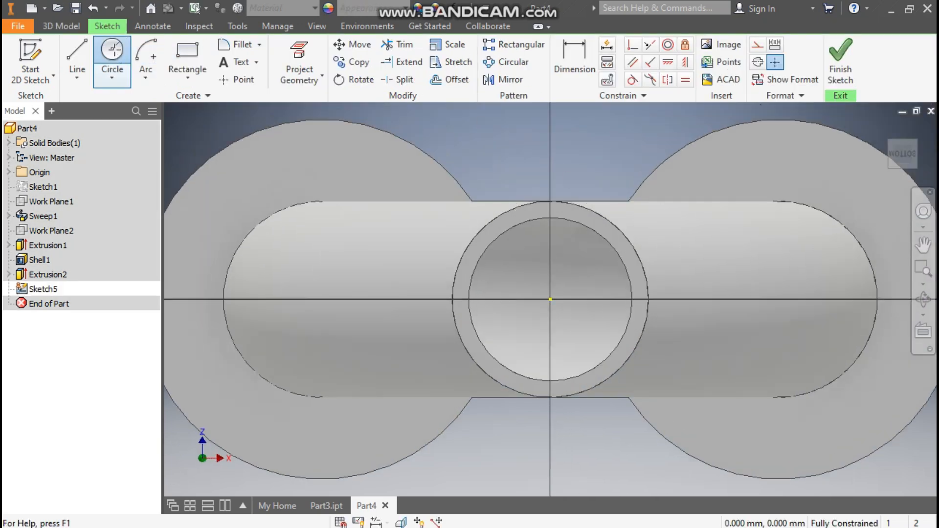
click(550, 299)
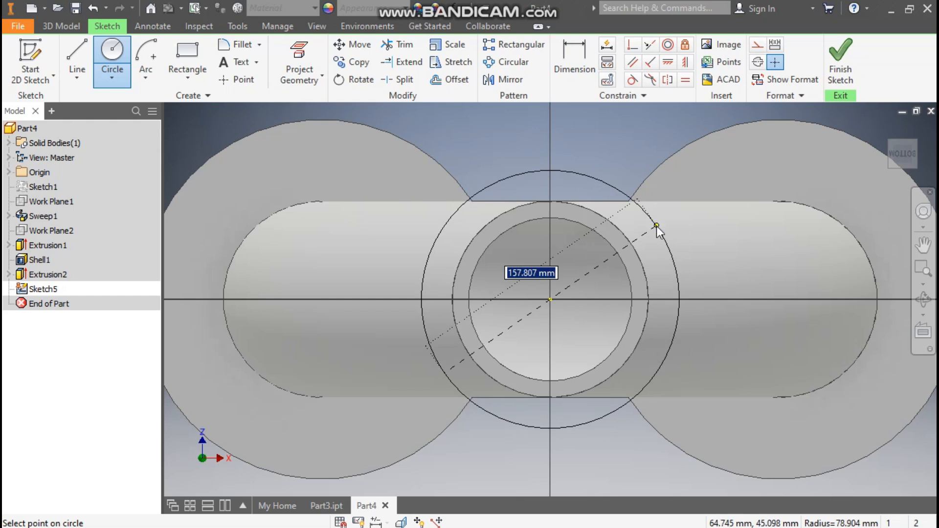
text(220)
key(Return)
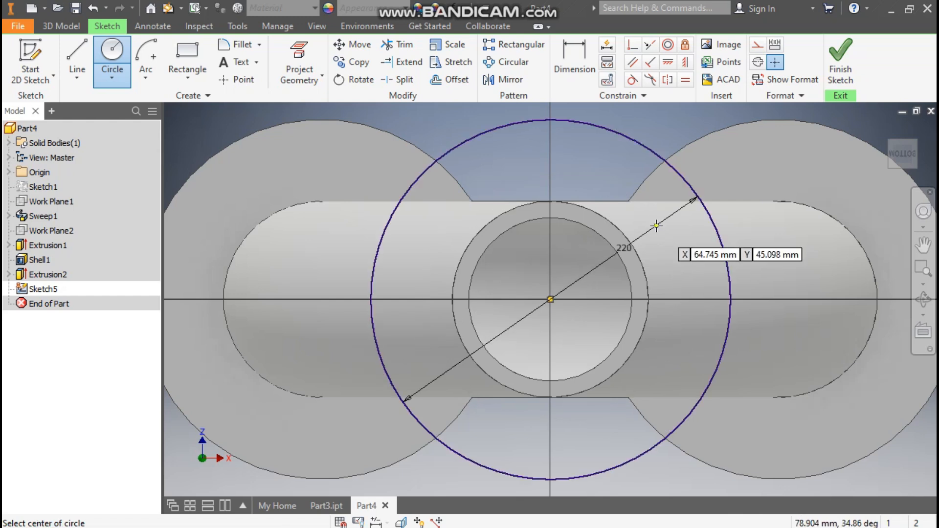
key(Escape)
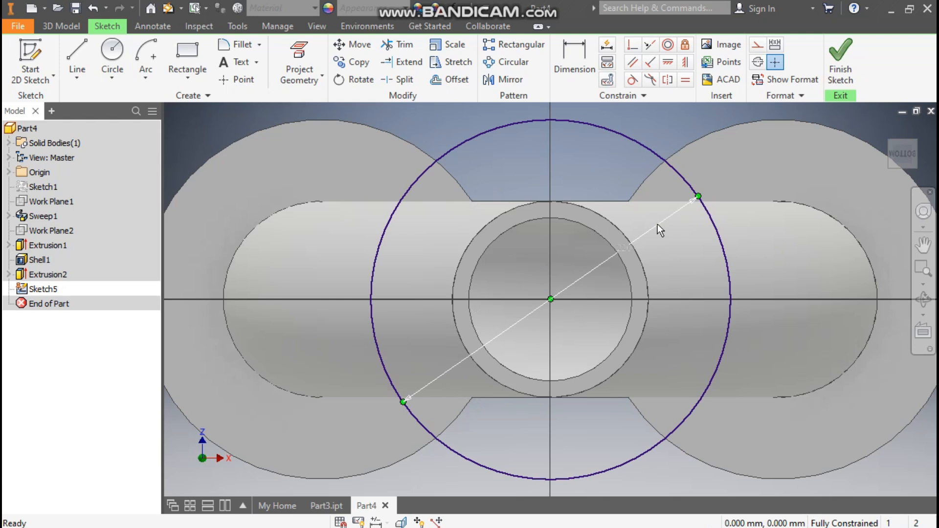
click(588, 216)
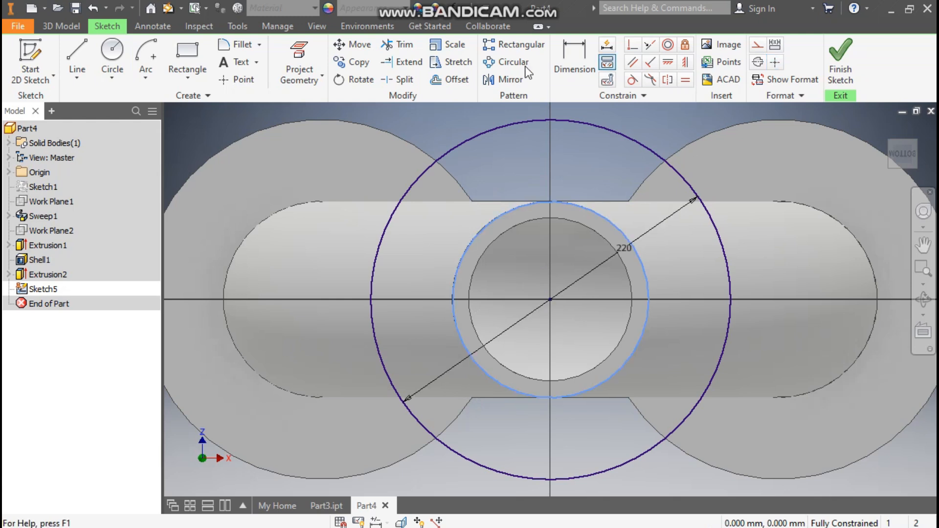
Project the branch pipe's inner edge into the sketch and finish the sketch.
click(309, 54)
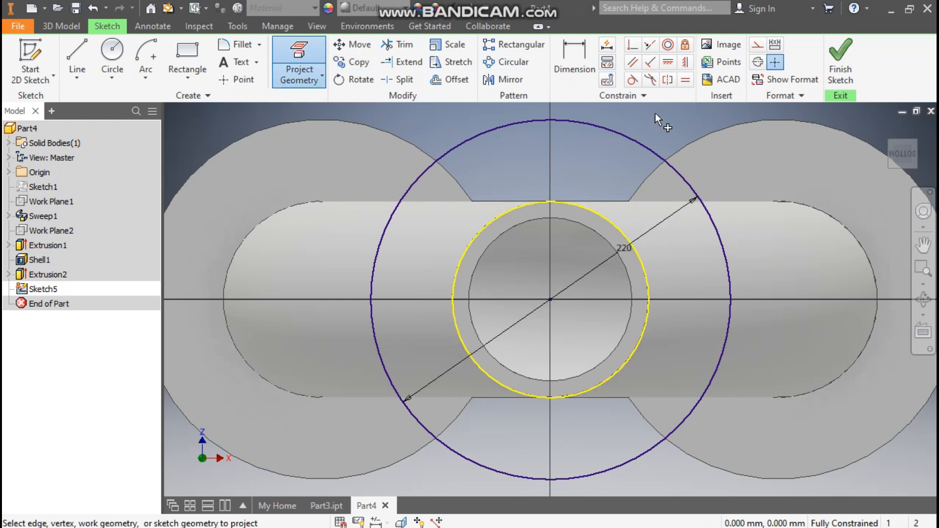
click(842, 57)
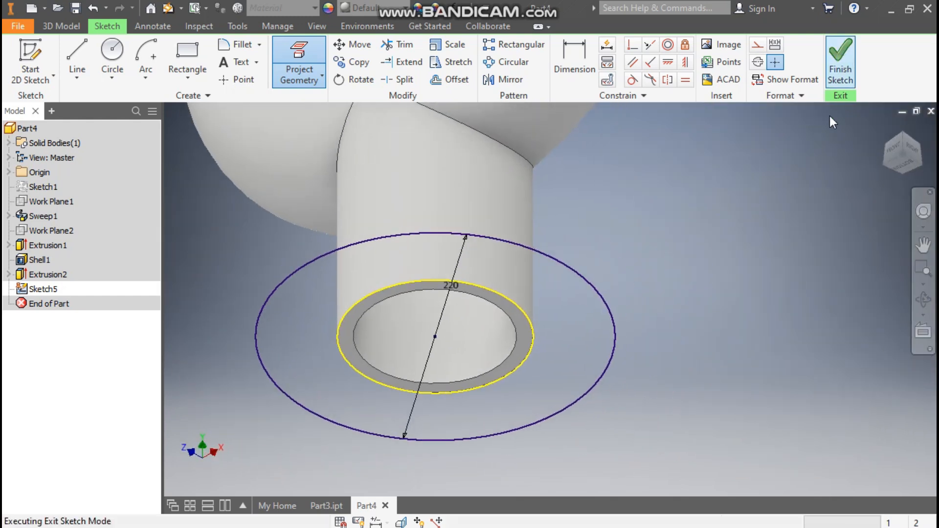
Extrude the ring between the two circles 20 mm in the flipped direction to form the branch's bottom flange.
click(77, 54)
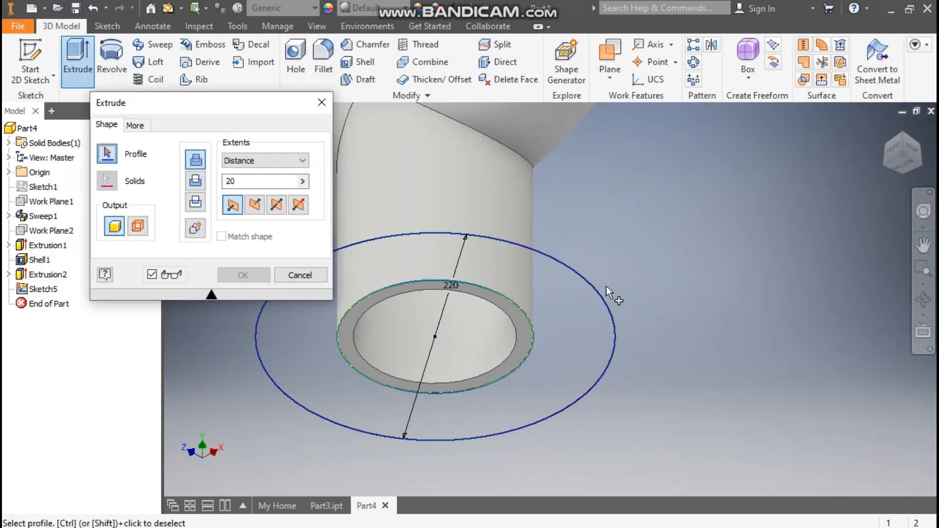
click(569, 282)
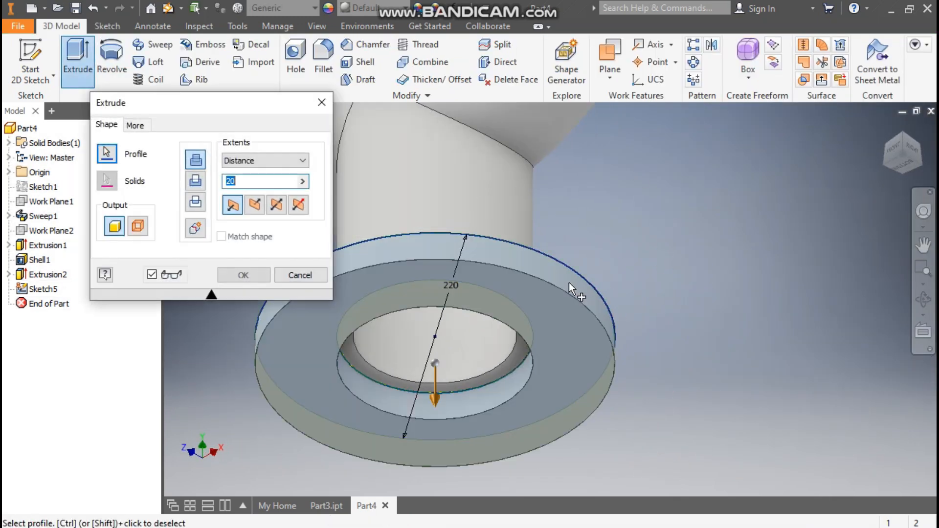
click(256, 209)
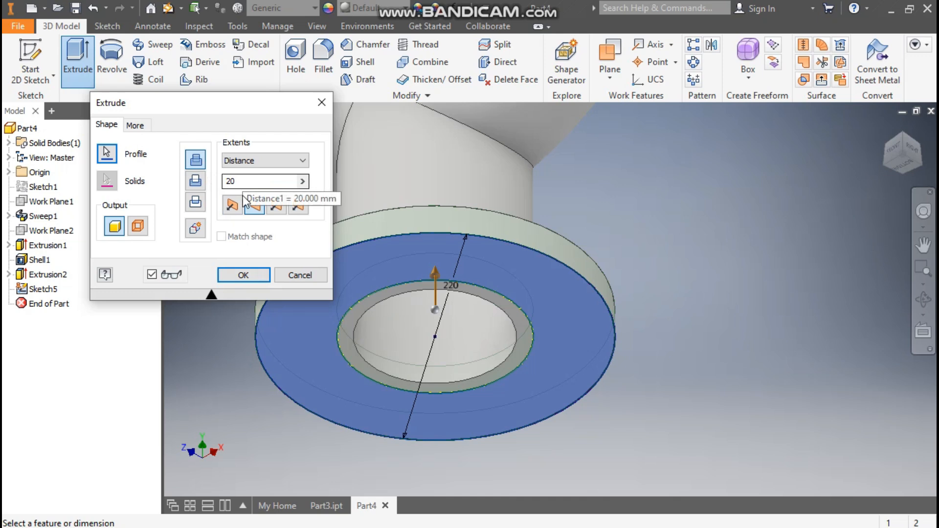
click(243, 275)
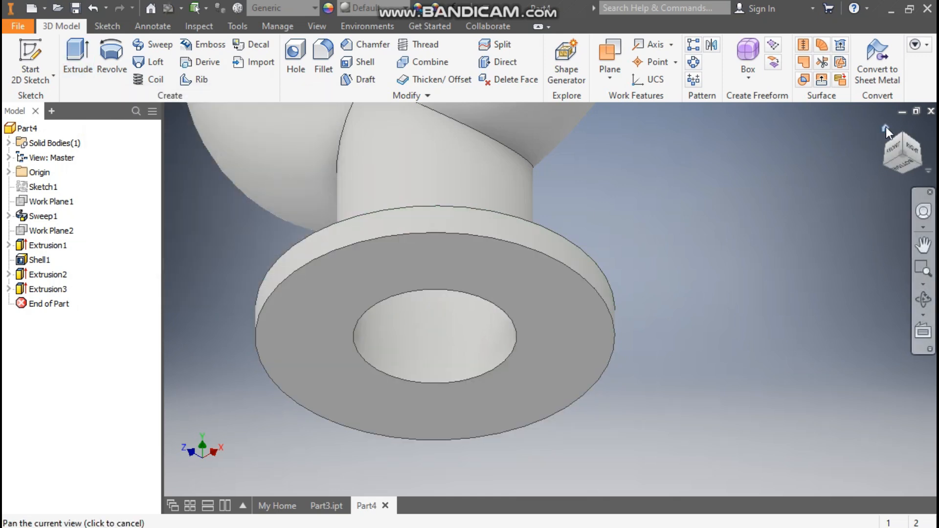
Return to the home view and start a new sketch on the top face of the joined flange.
click(886, 128)
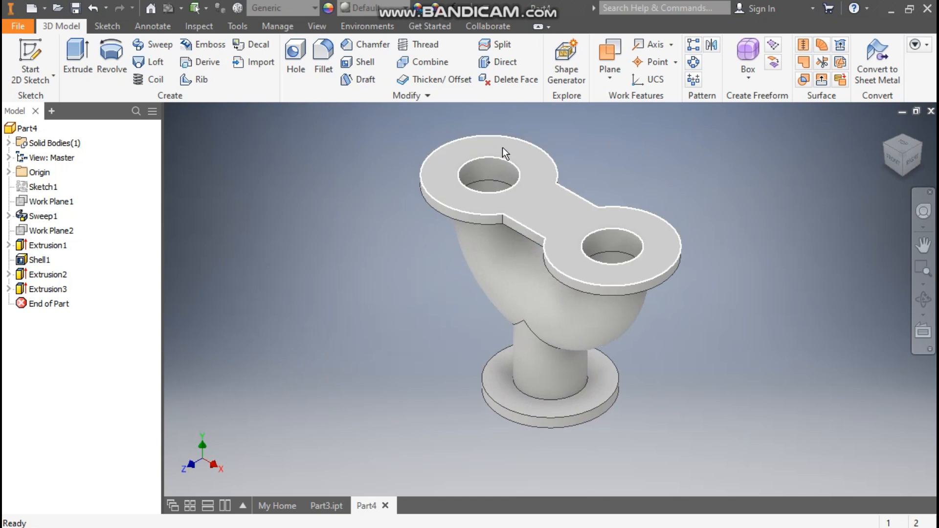
click(503, 148)
click(542, 135)
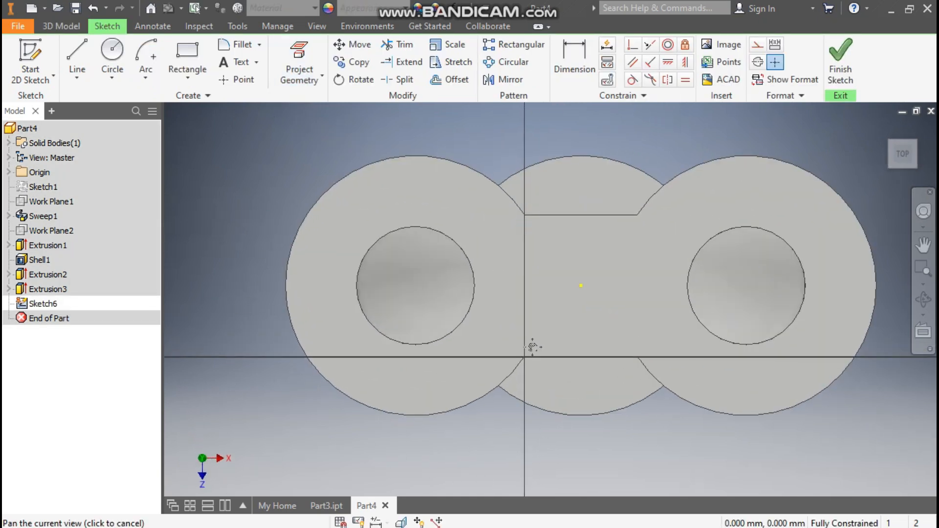
Draw a 160 mm circle centred on the left pipe opening.
click(117, 51)
click(416, 286)
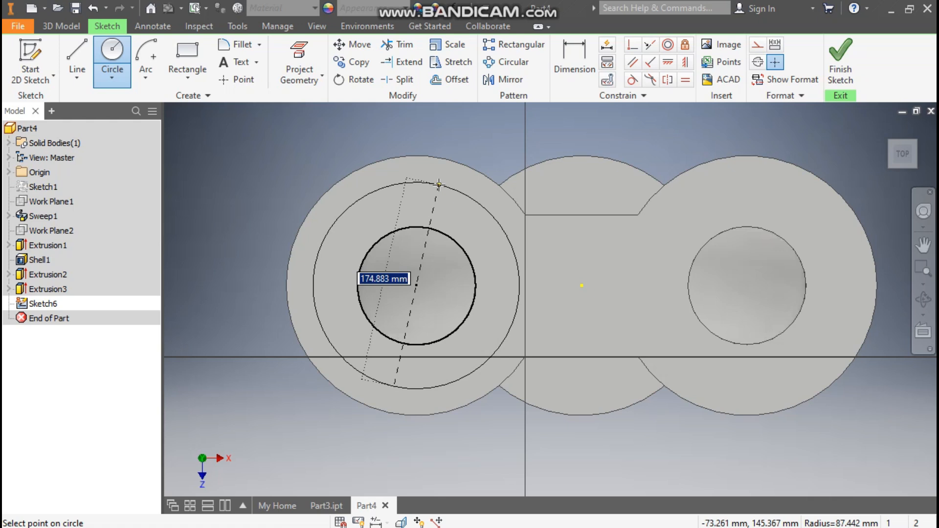
text(16)
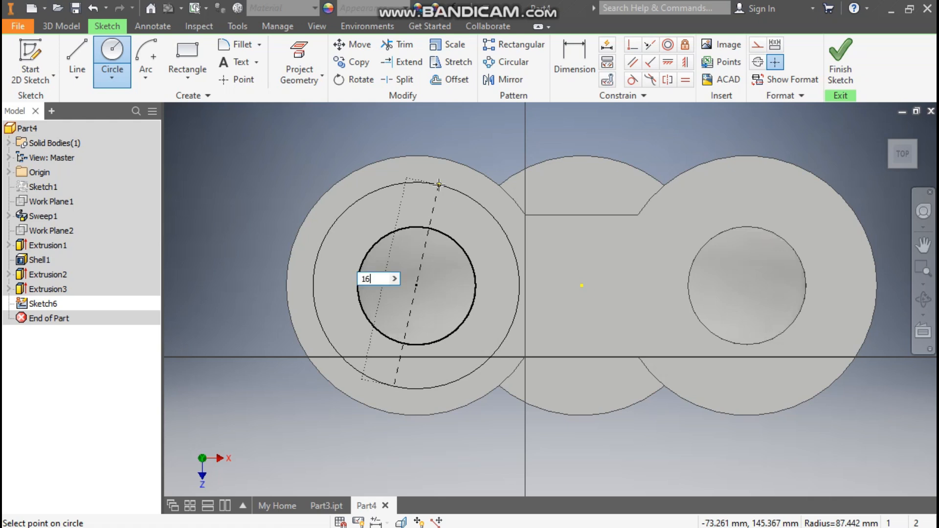
text(0)
key(Return)
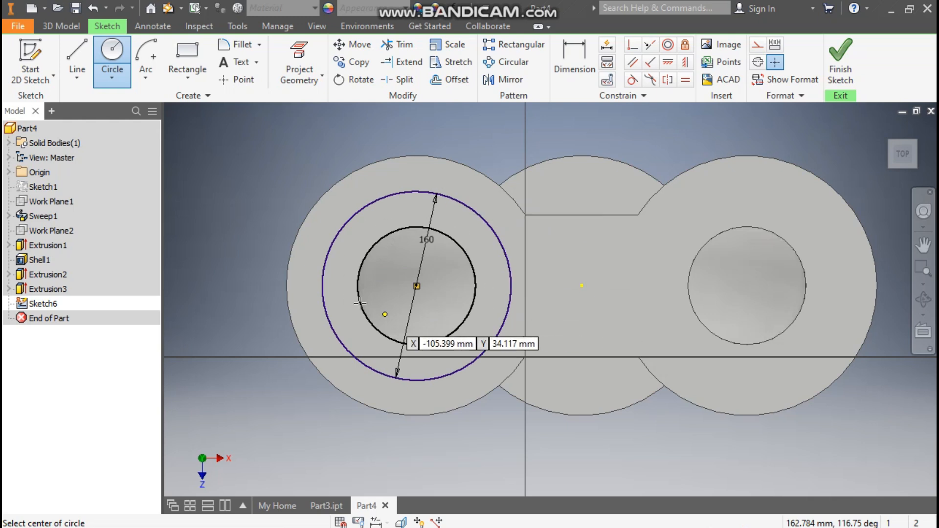
Draw a 20 mm hole circle centred on the left side of the 160 mm circle.
click(321, 286)
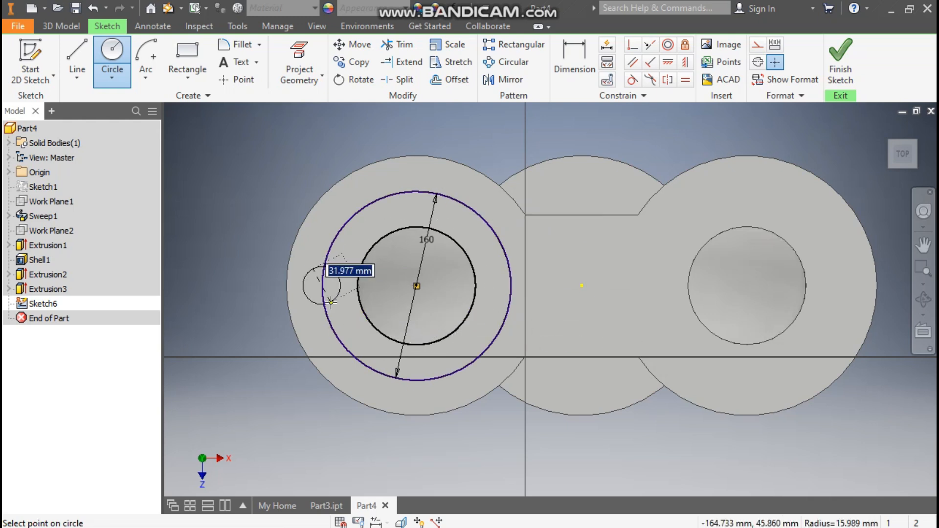
text(20)
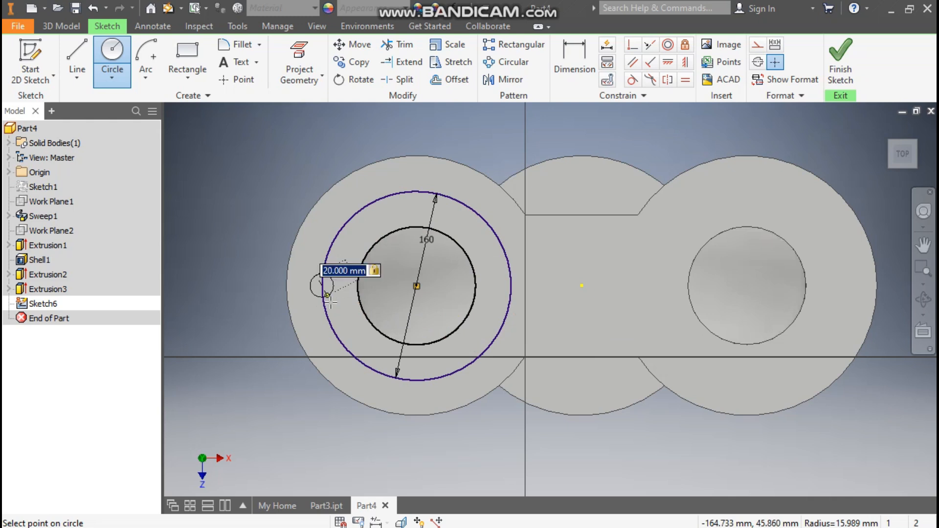
key(Return)
key(Escape)
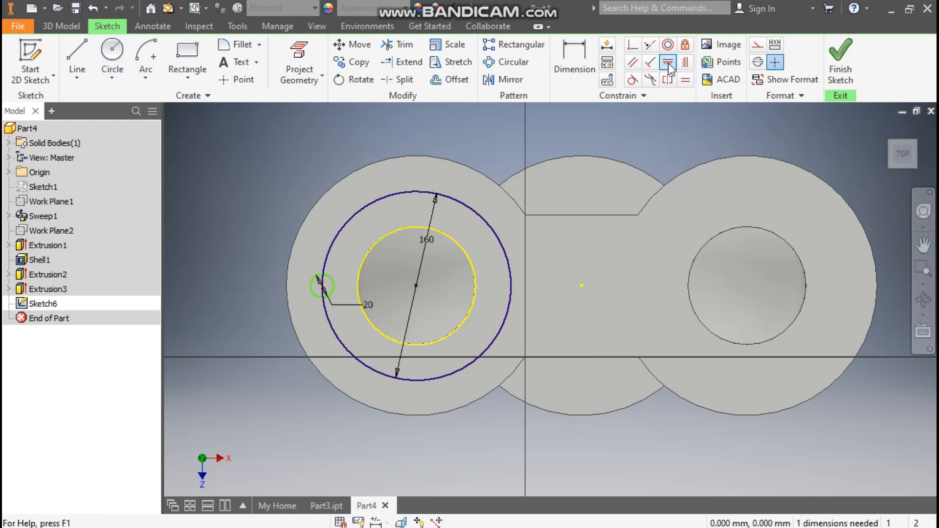
Align the hole's centre horizontally with the opening's centre and convert the 160 mm circle to construction geometry.
click(416, 286)
click(320, 286)
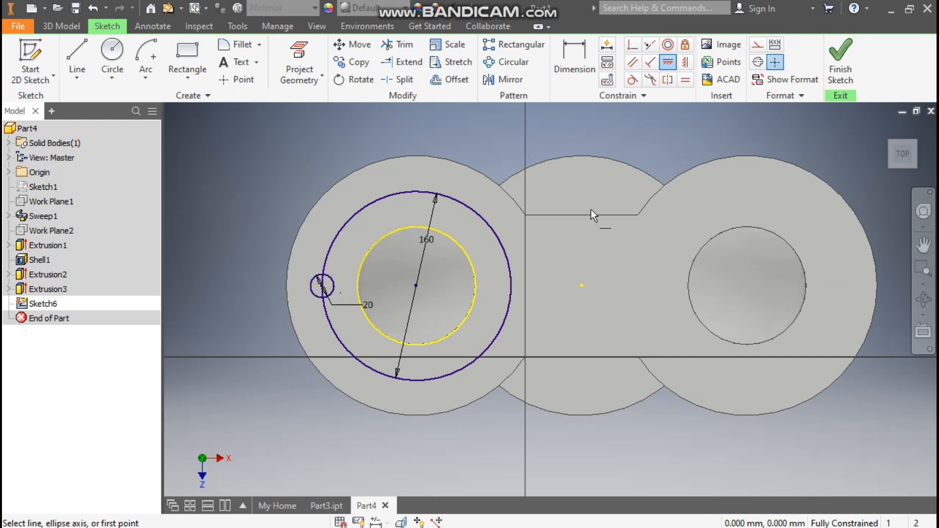
key(Escape)
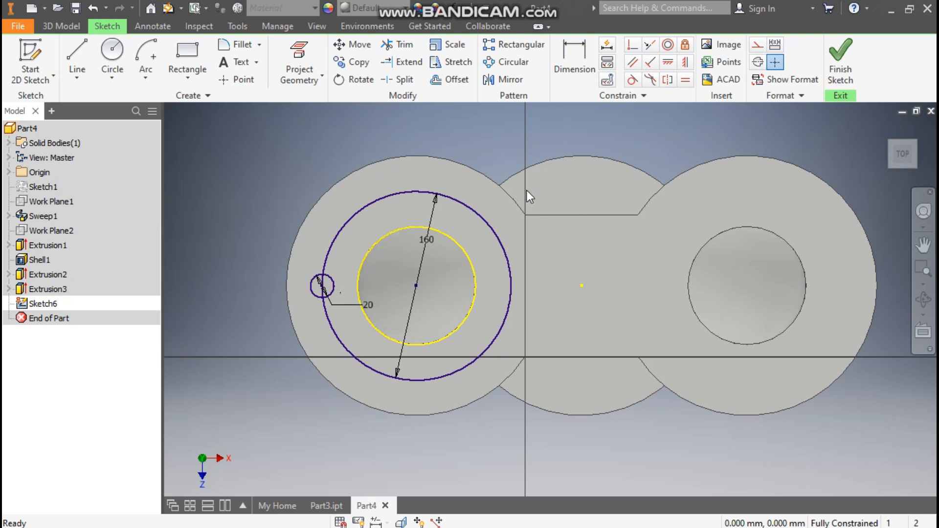
click(465, 204)
click(758, 46)
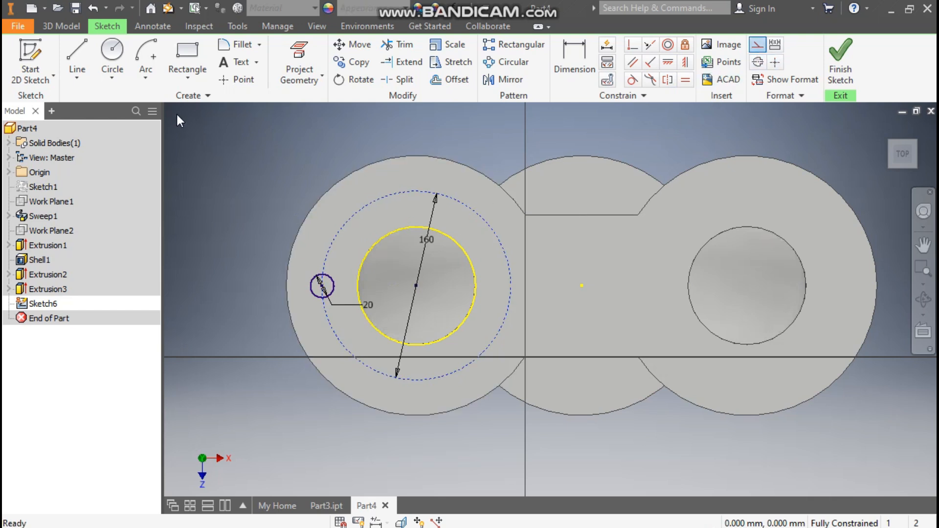
Circular-pattern the 20 mm hole 6 times over 360 deg around the 160 mm circle.
click(511, 63)
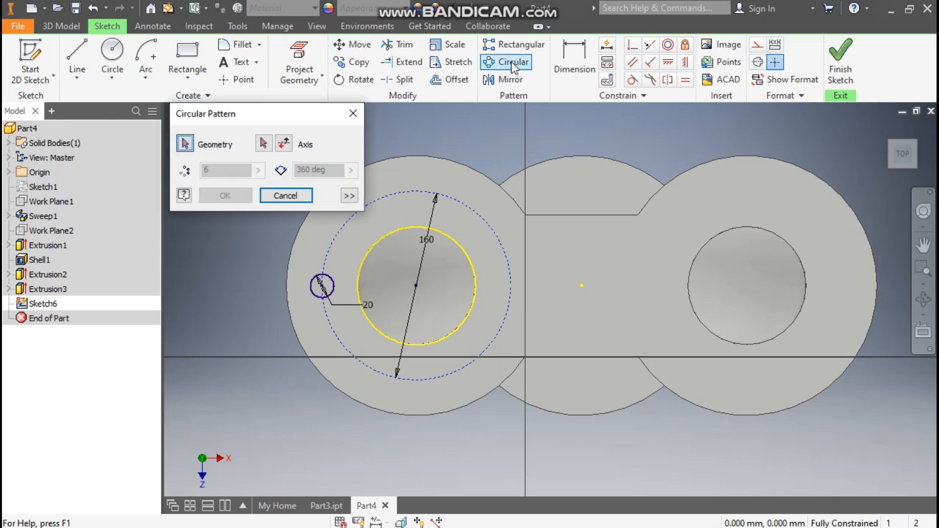
click(335, 279)
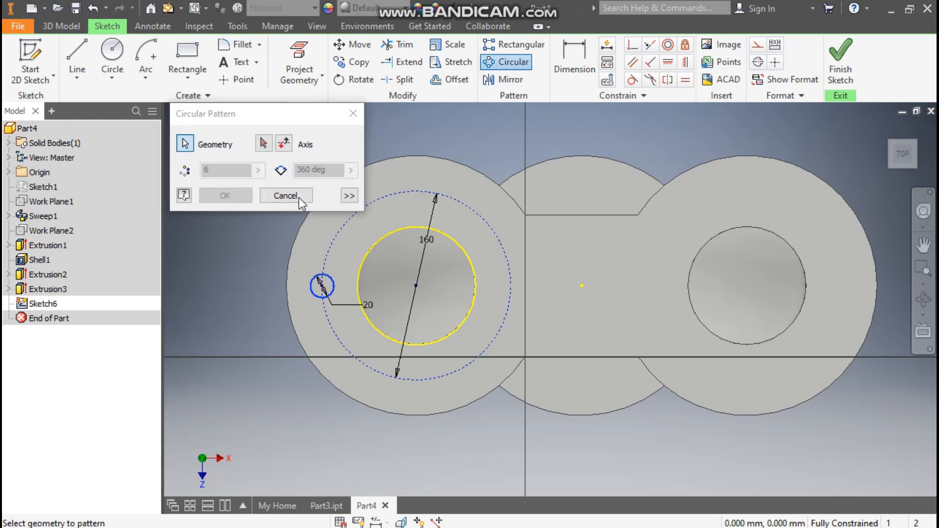
click(264, 144)
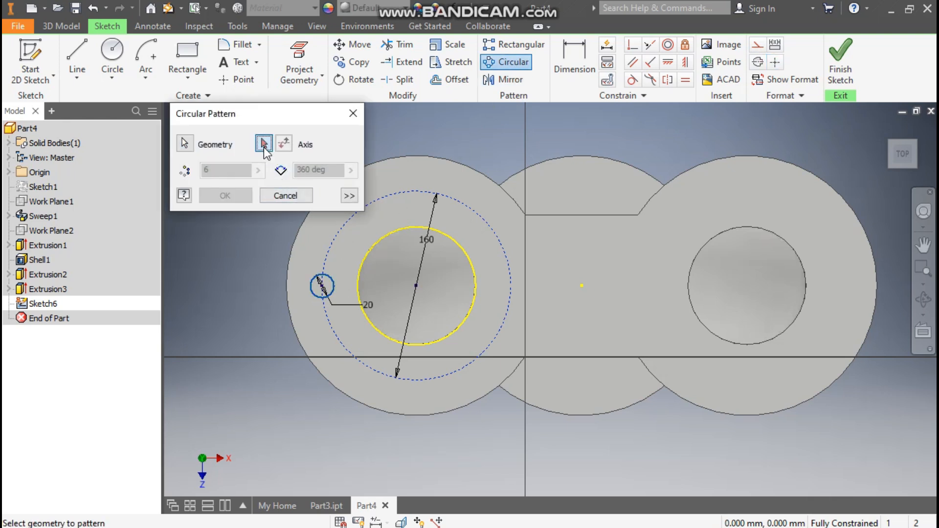
click(424, 192)
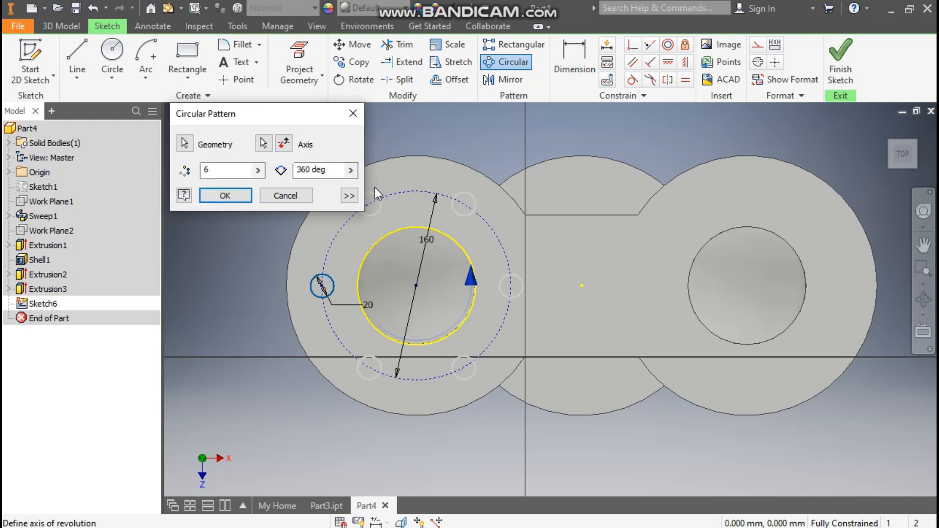
click(236, 195)
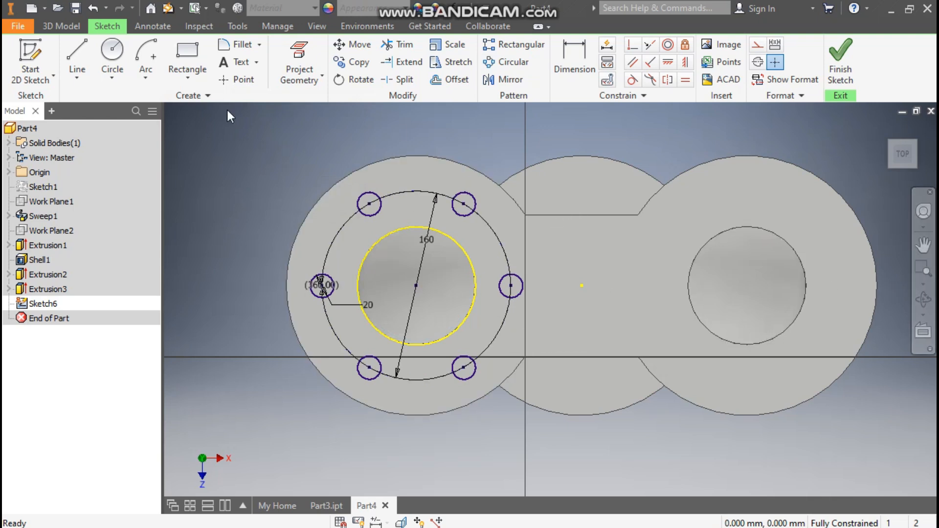
Draw a vertical construction line from the flange's midpoint between the two openings.
click(75, 47)
click(581, 285)
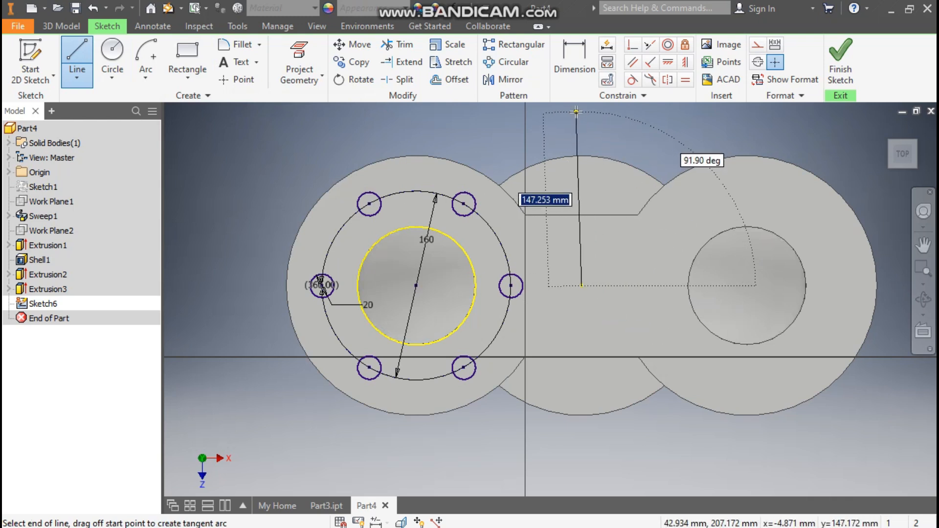
click(581, 112)
key(Escape)
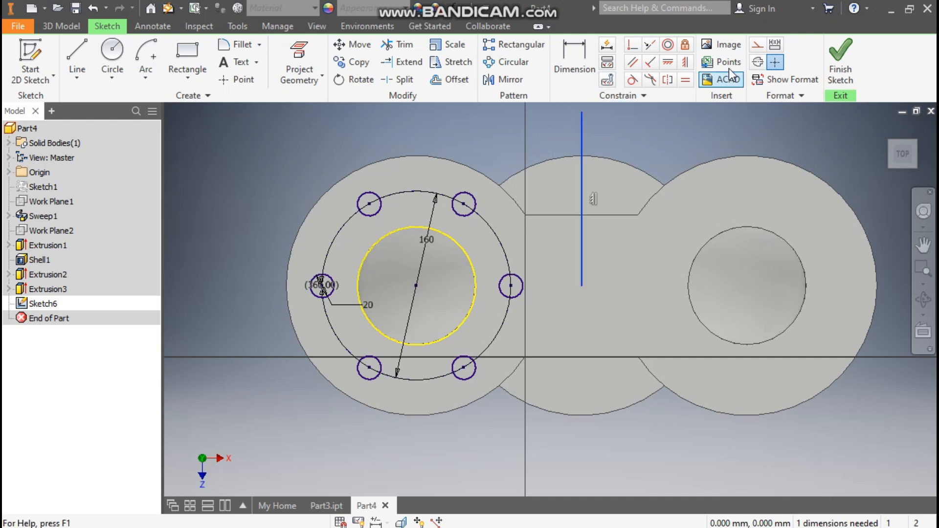
click(757, 44)
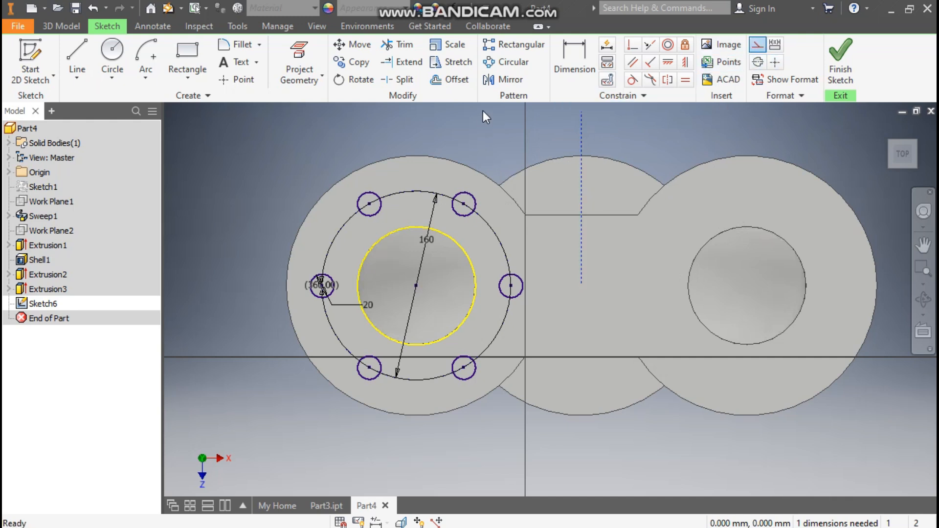
Mirror the 160 mm circle and the six holes across the vertical construction line onto the right opening.
mouse_move(510, 148)
mouse_down()
mouse_move(474, 200)
mouse_move(247, 421)
mouse_up()
click(253, 142)
click(582, 137)
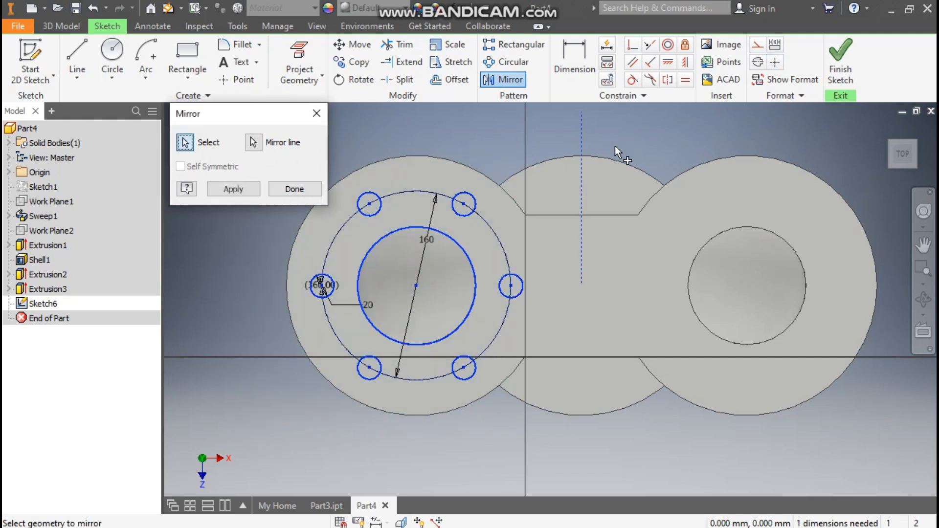
click(245, 189)
click(293, 189)
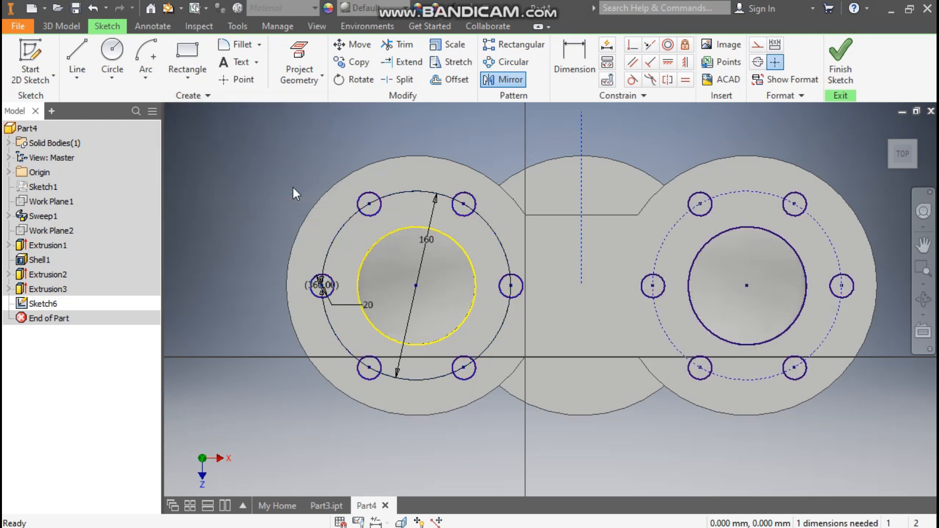
Finish the sketch and extrude-cut the twelve bolt holes 20 mm through the upper flange.
click(841, 59)
click(80, 56)
click(508, 155)
drag(580, 122, 368, 245)
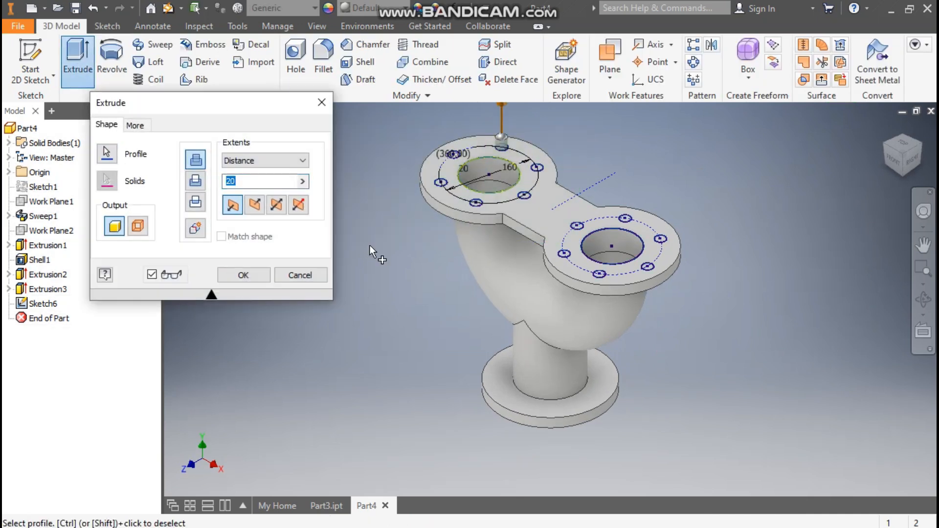
drag(742, 197, 479, 302)
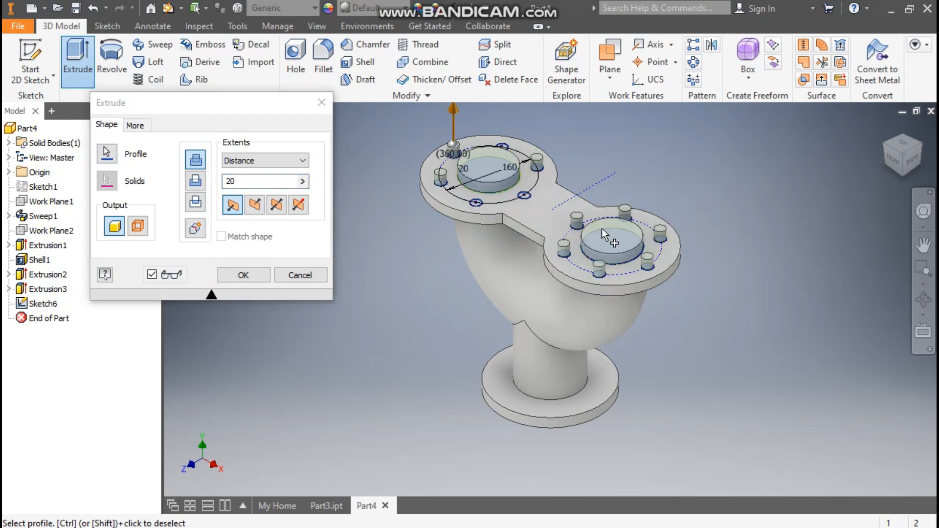
ctrl+click(623, 242)
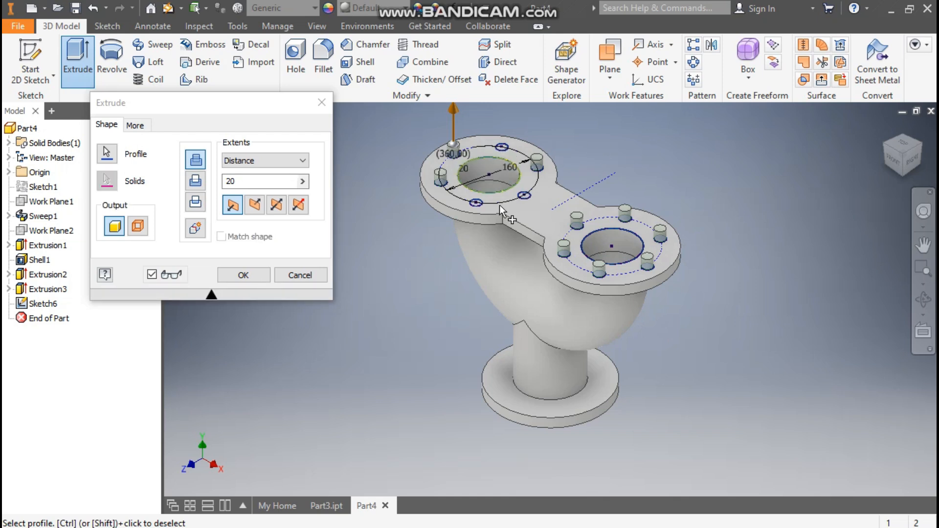
scroll(500, 204, up, 3)
click(451, 220)
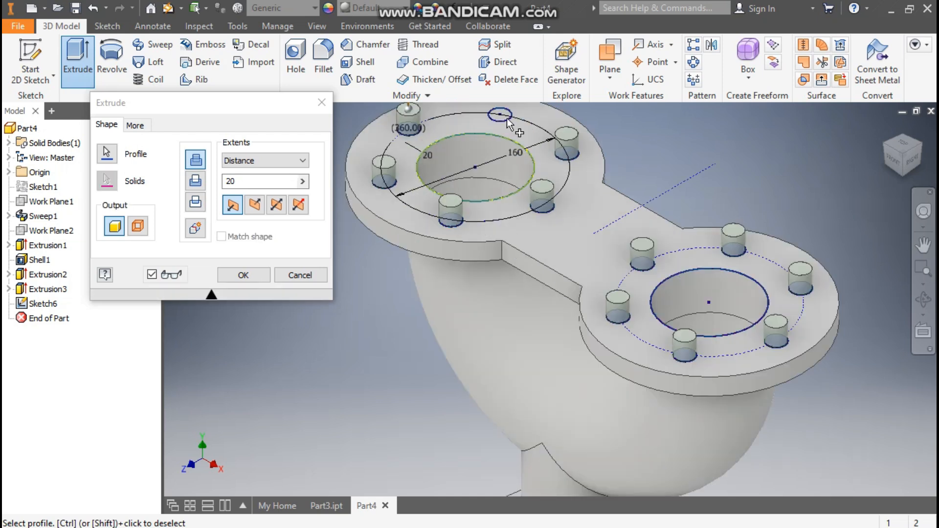
click(501, 115)
scroll(477, 102, down, 3)
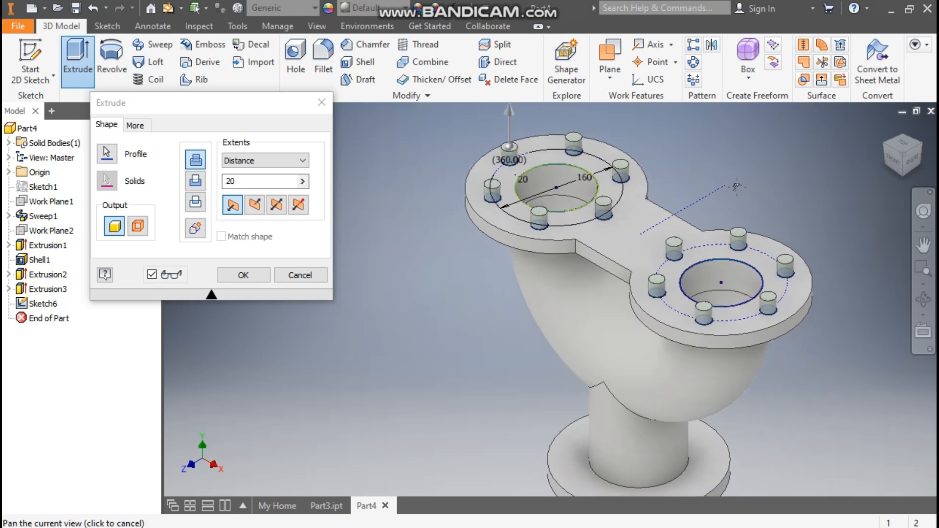
click(254, 204)
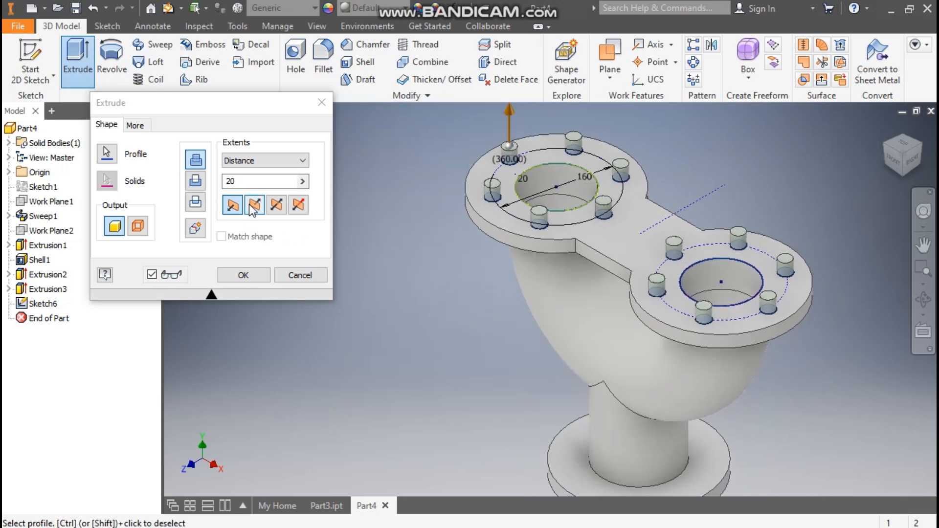
click(195, 181)
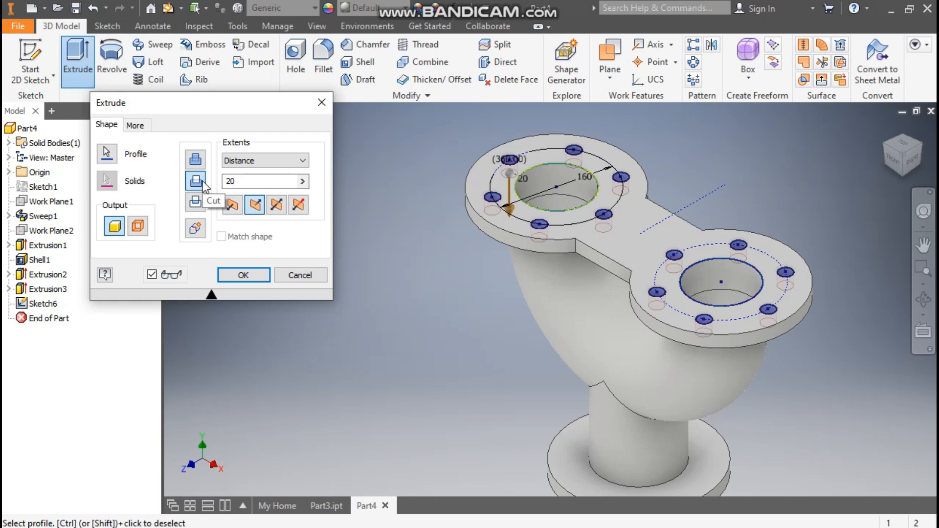
click(246, 181)
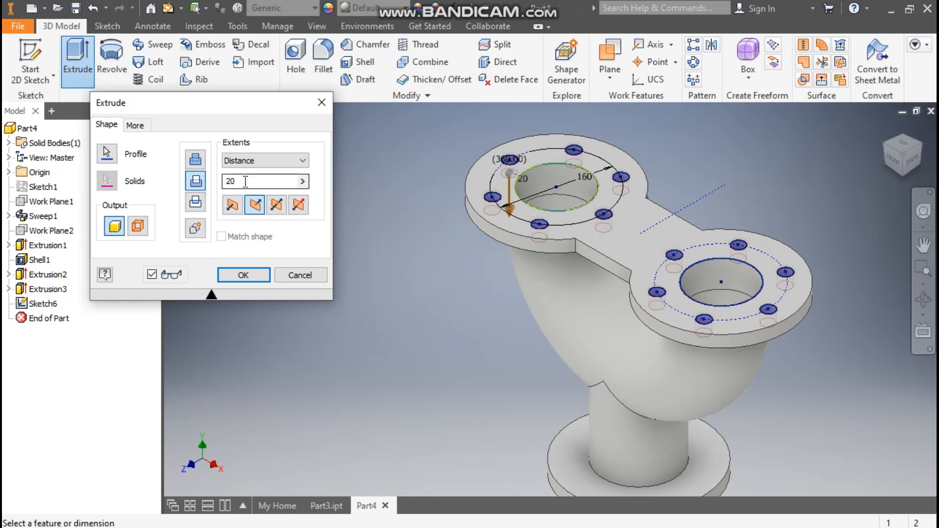
click(251, 274)
Start a sketch on the bottom flange face and draw a 160 mm circle centred on the opening.
click(883, 128)
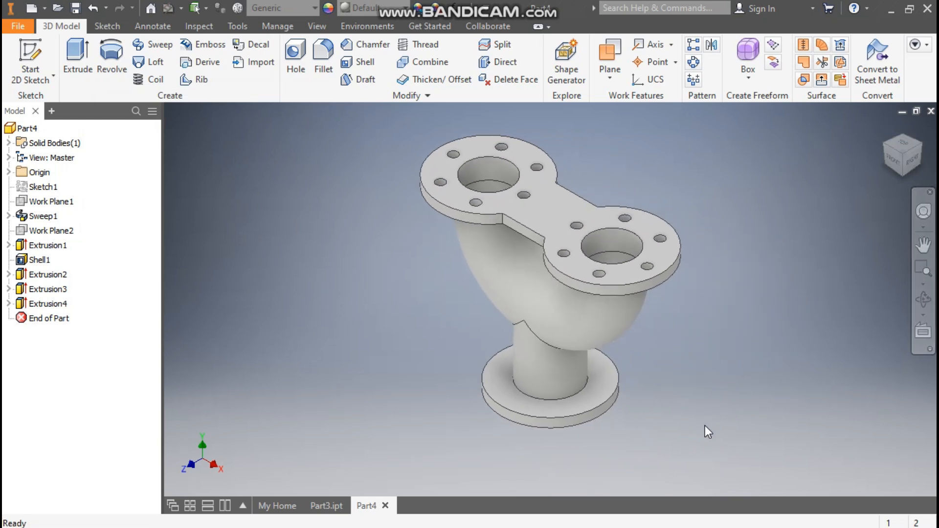
click(899, 177)
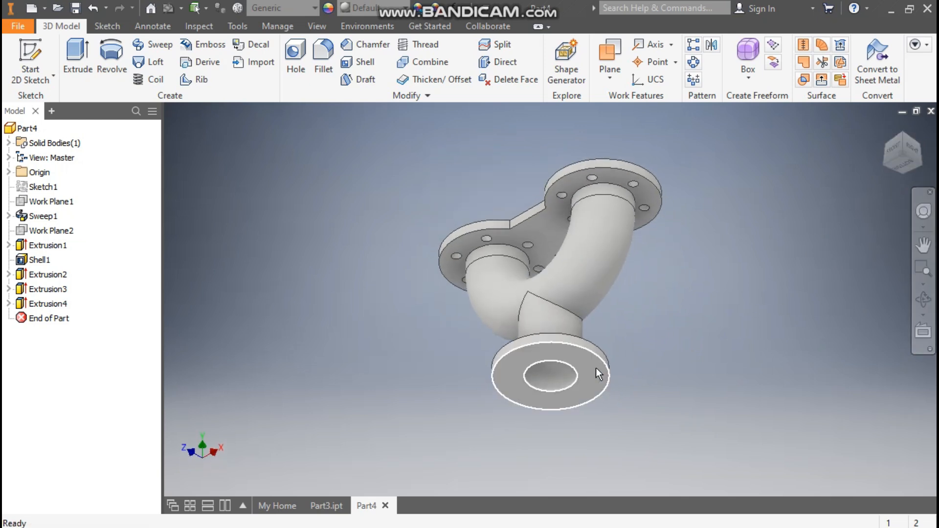
click(594, 371)
click(703, 358)
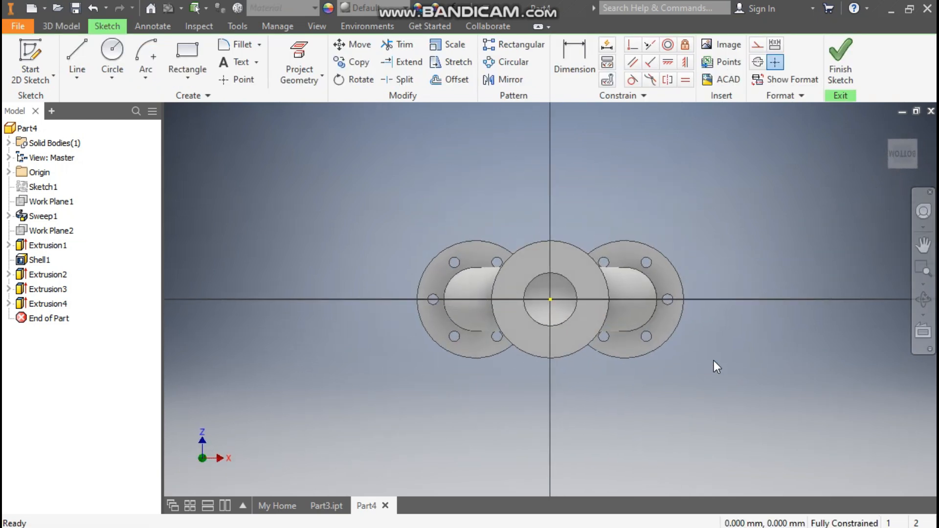
click(114, 48)
scroll(556, 310, down, 3)
click(546, 289)
text(160)
key(Return)
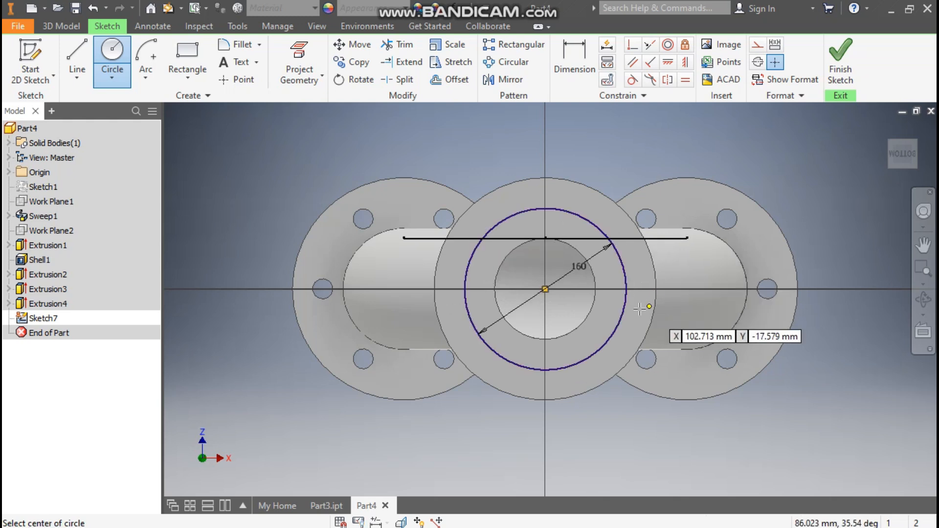
Draw a 20 mm hole circle centred on the 160 mm circle.
scroll(467, 291, down, 5)
click(483, 199)
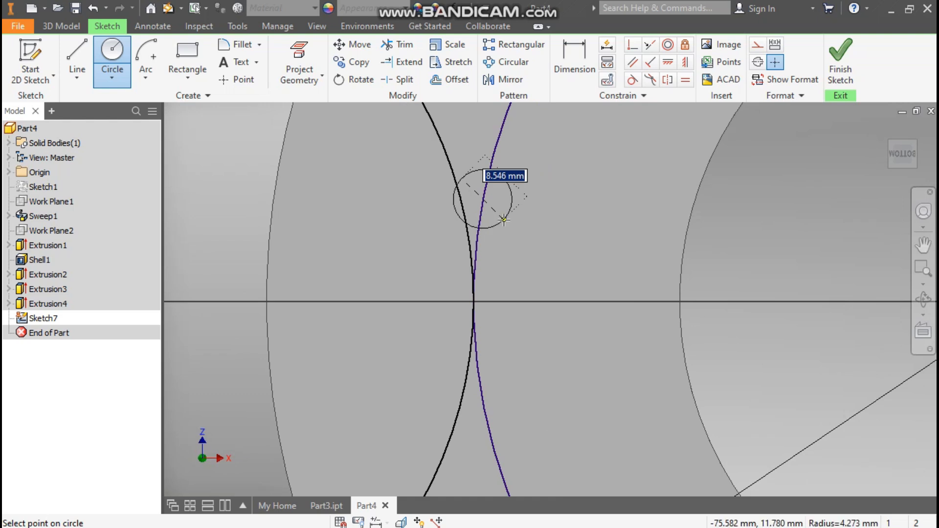
text(20)
key(Return)
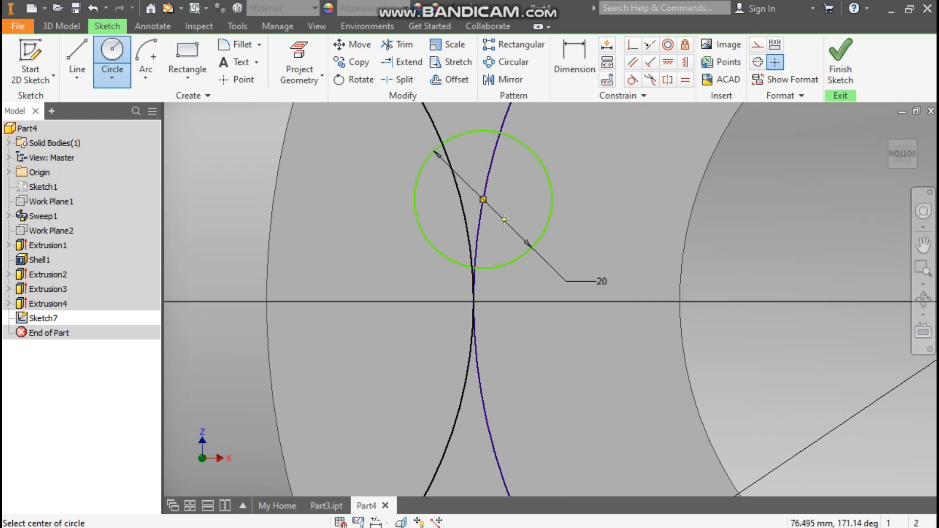
key(Escape)
Align the hole's centre horizontally with the opening's centre and convert the 160 mm circle to construction geometry.
scroll(491, 204, up, 5)
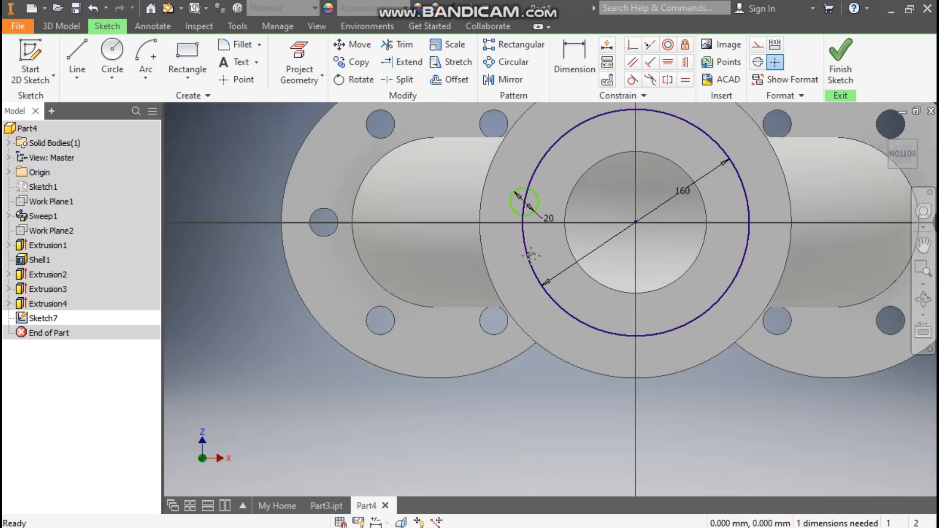
middle_drag(531, 255, 414, 294)
scroll(413, 294, up, 2)
click(664, 67)
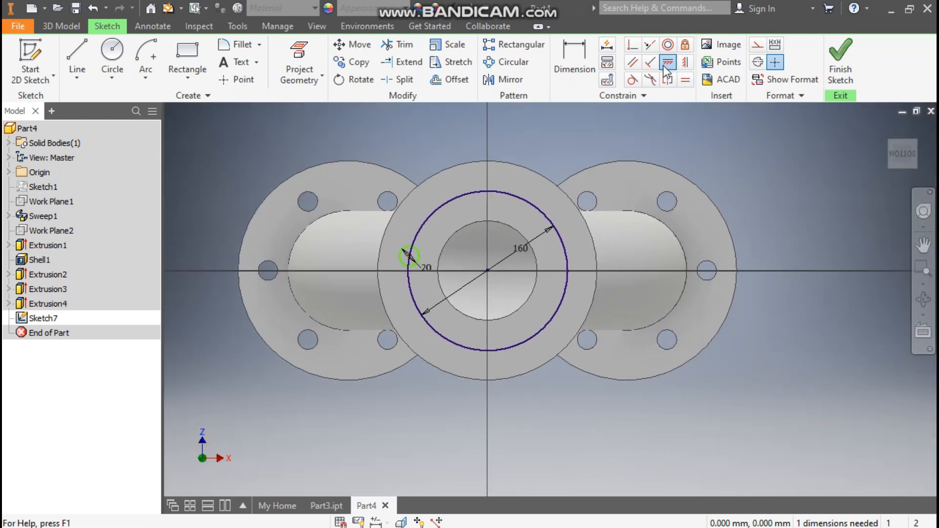
click(489, 269)
click(411, 257)
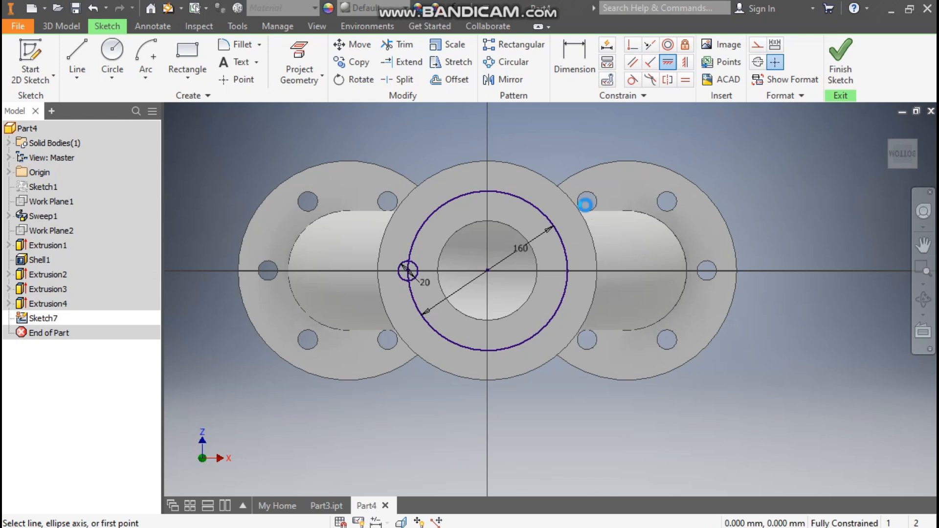
key(Escape)
click(517, 197)
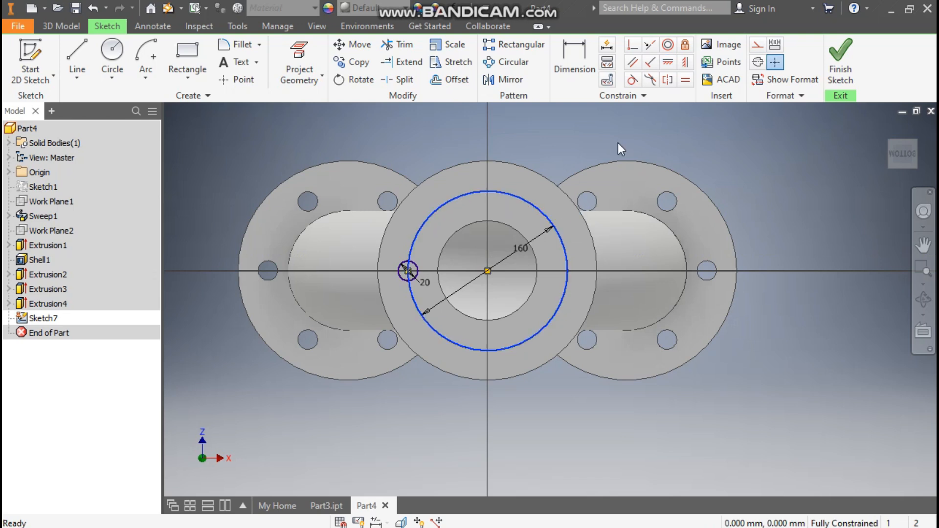
click(757, 44)
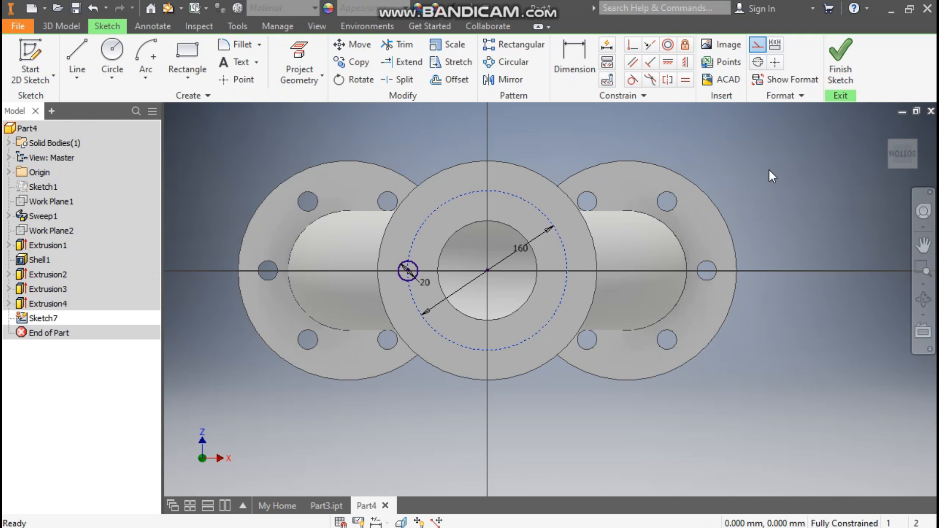
Circular-pattern the 20 mm hole 6 times over 360 deg around the opening's centre.
click(509, 62)
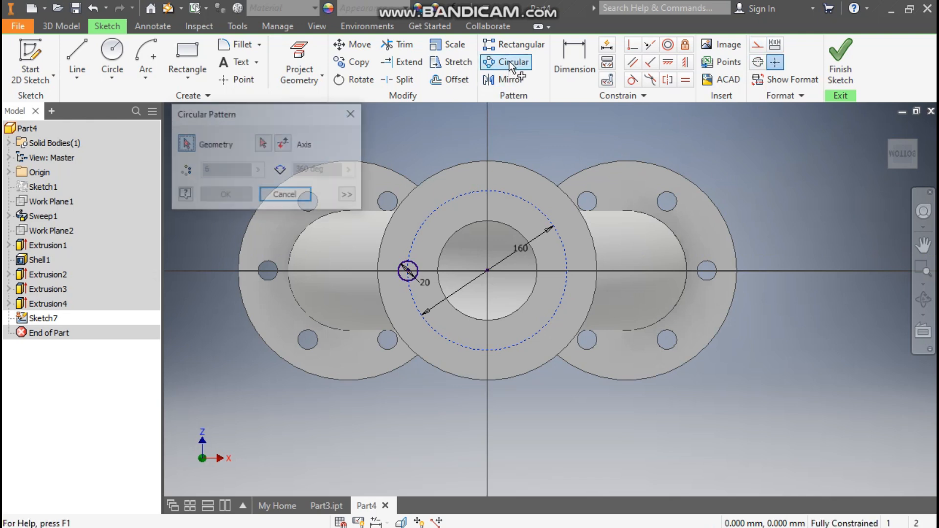
click(264, 144)
click(514, 194)
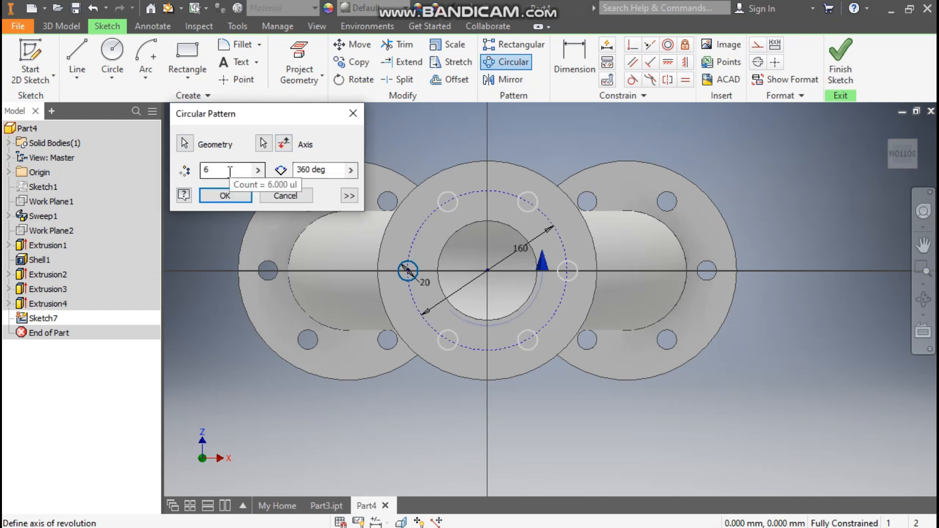
click(231, 195)
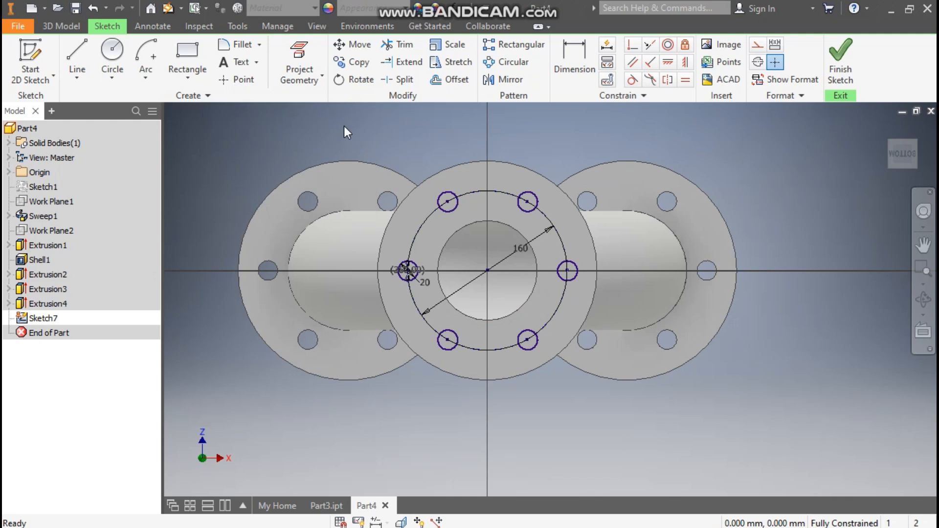
Extrude-cut the six bottom flange holes 20 mm through the flange.
click(62, 26)
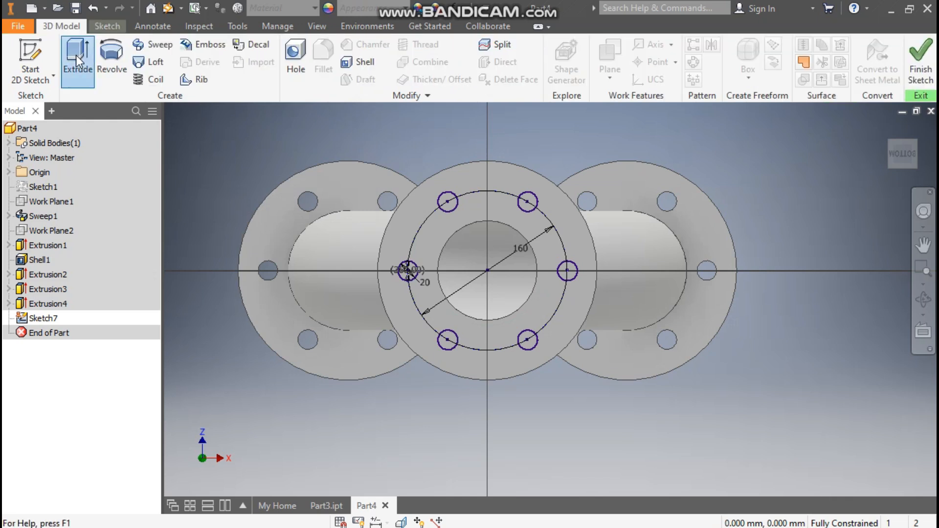
click(75, 55)
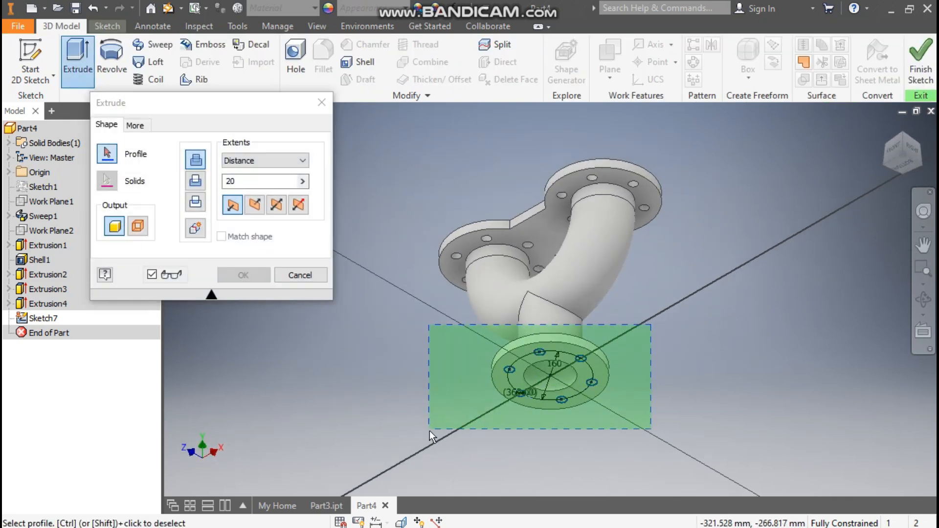
click(614, 347)
click(255, 204)
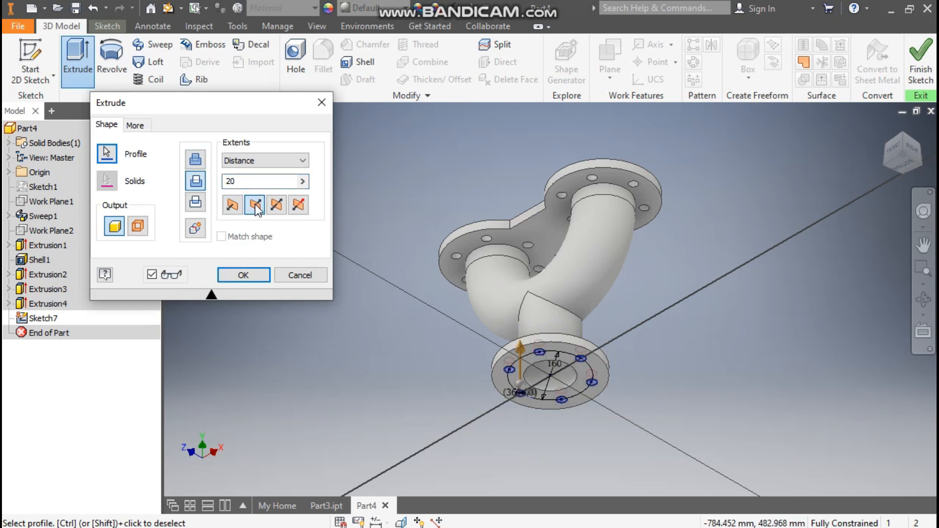
scroll(558, 399, up, 5)
scroll(567, 342, down, 3)
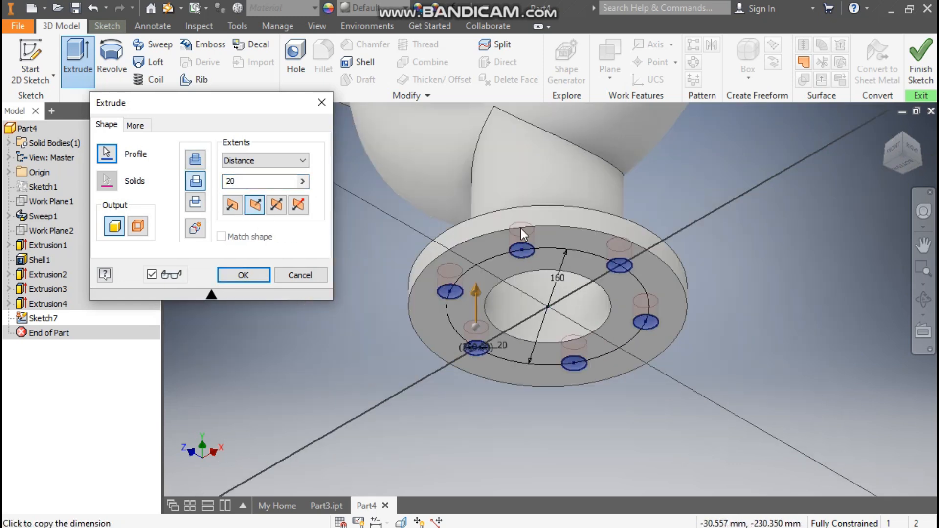
click(886, 128)
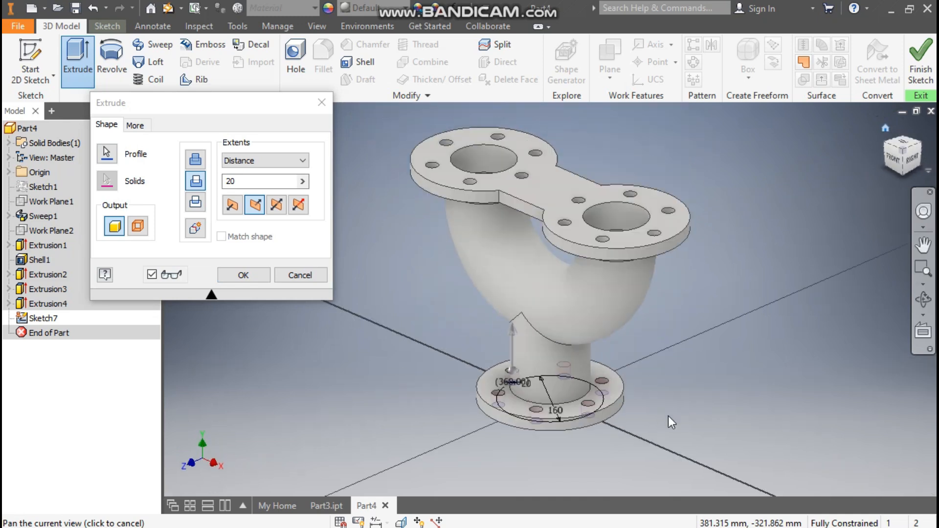
scroll(533, 414, up, 3)
click(244, 275)
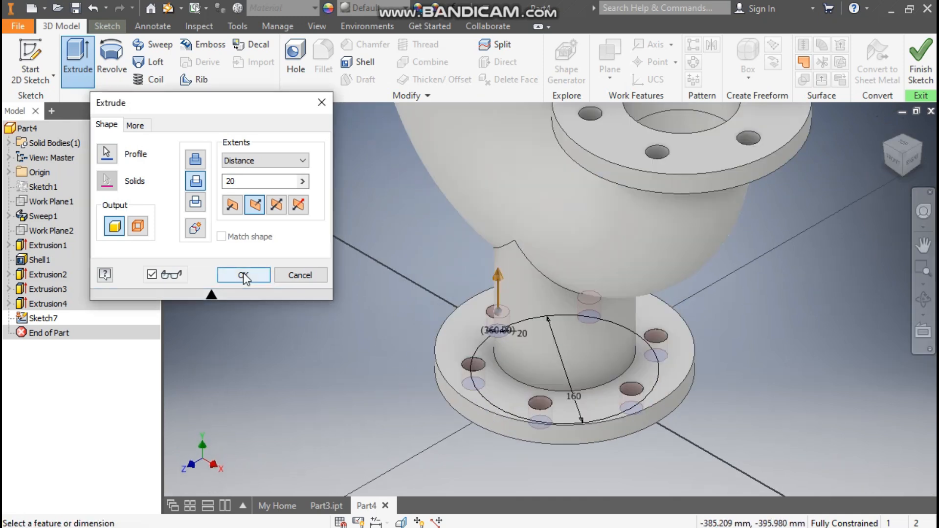
Apply the Light Red appearance to the part.
middle_drag(611, 309, 590, 346)
scroll(589, 346, down, 3)
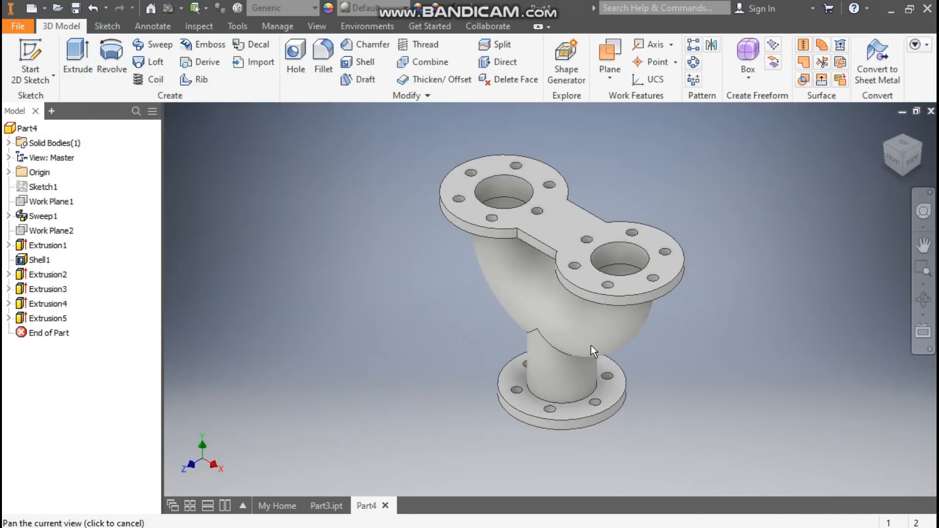
click(364, 10)
scroll(401, 236, down, 9)
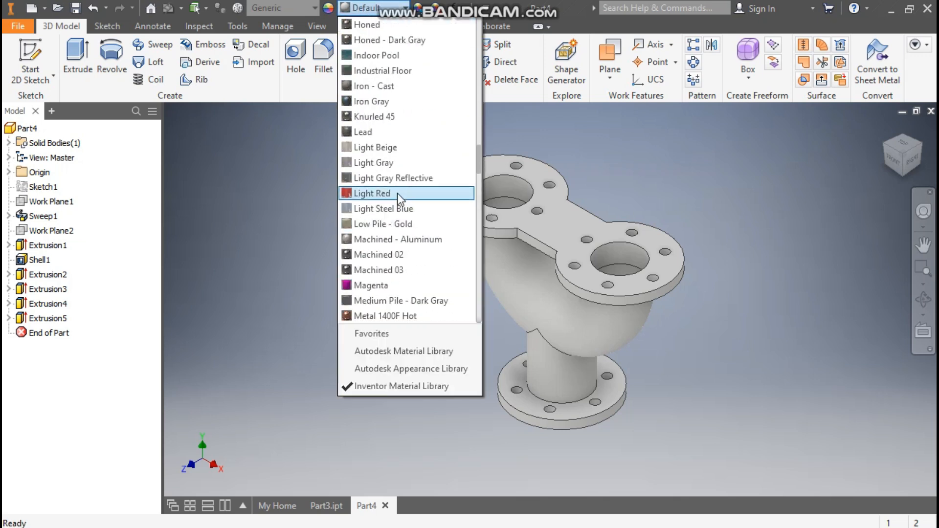
click(397, 193)
middle_drag(425, 294, 363, 297)
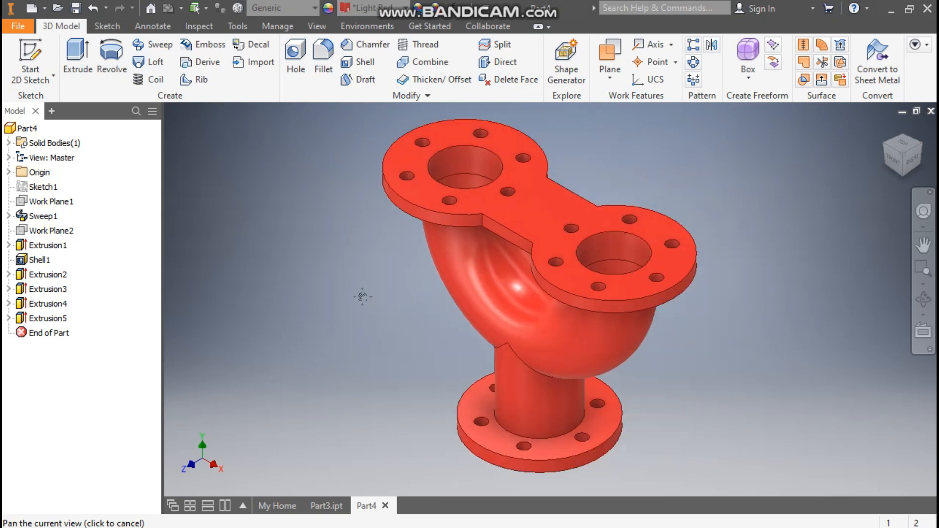
scroll(362, 296, up, 5)
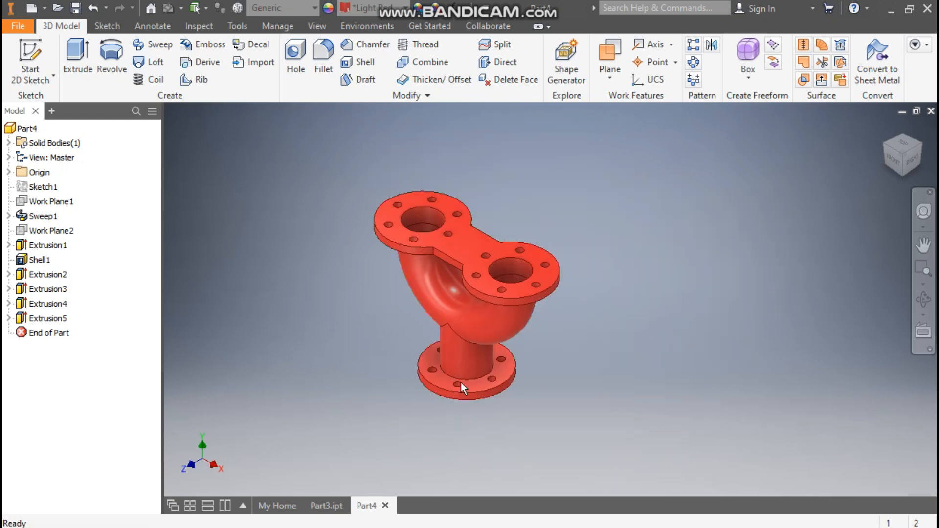
scroll(427, 384, down, 2)
scroll(427, 385, down, 1)
middle_drag(428, 385, 469, 421)
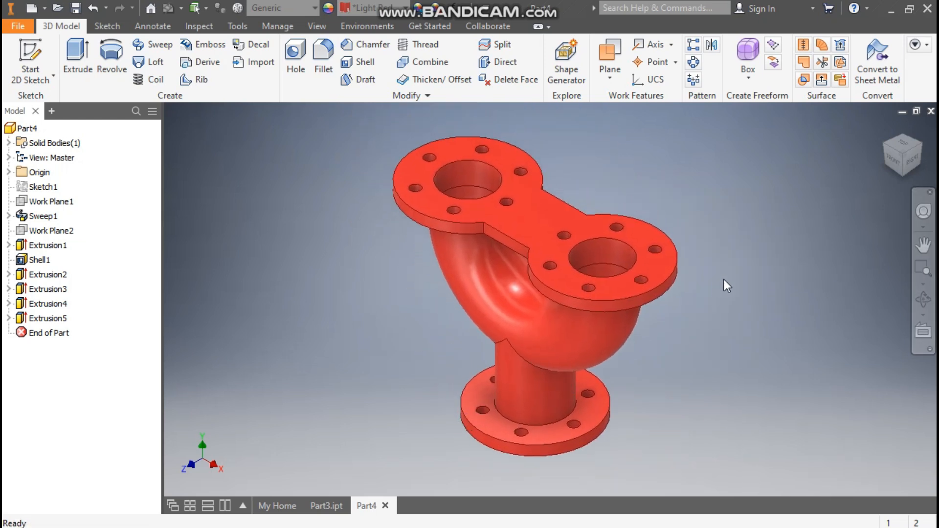